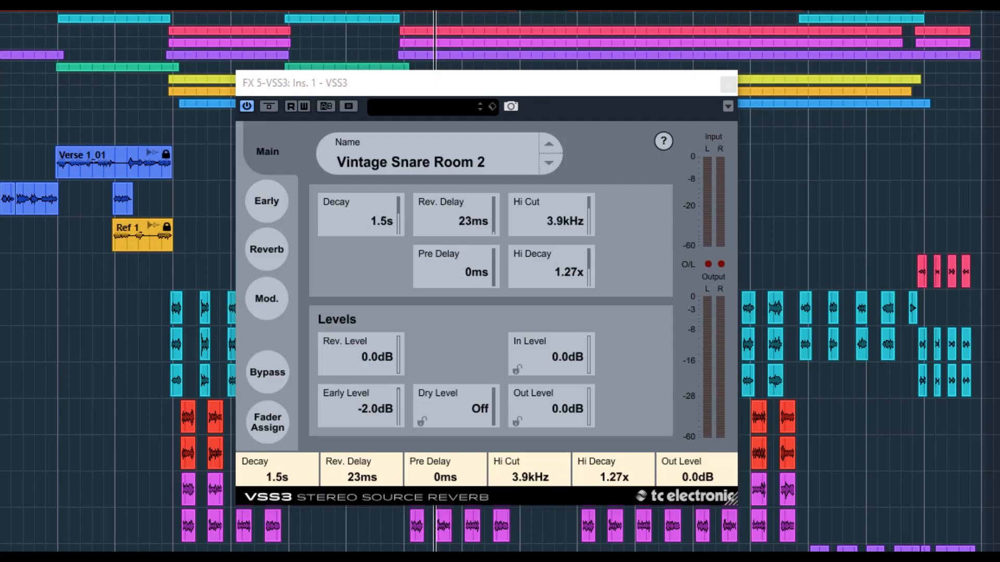
Step: Look through the reverb's Early, Reverb and Mod. settings pages and finish on the Main page
left_click(267, 212)
left_click(265, 251)
left_click(262, 210)
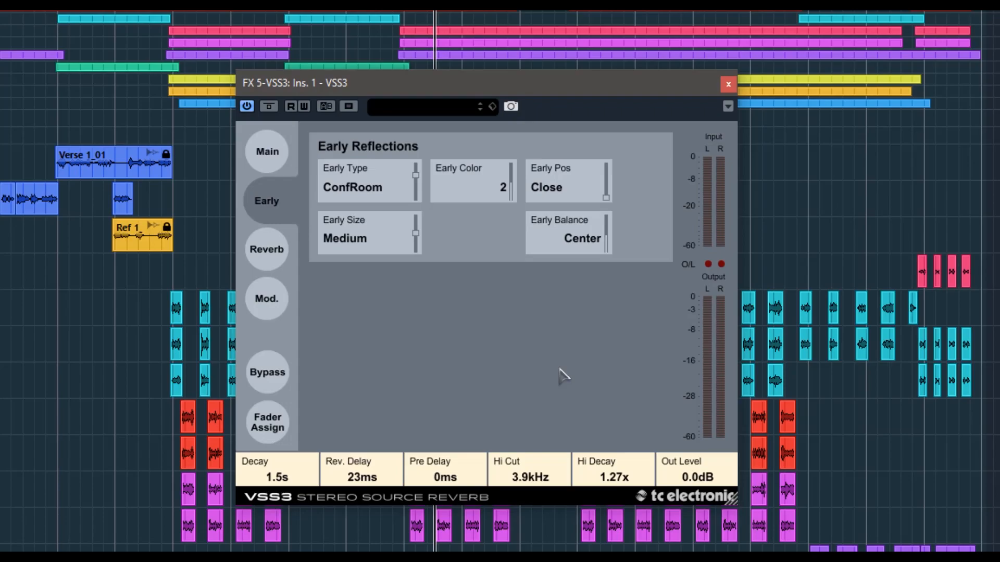
left_click(267, 155)
left_click(276, 218)
left_click(269, 284)
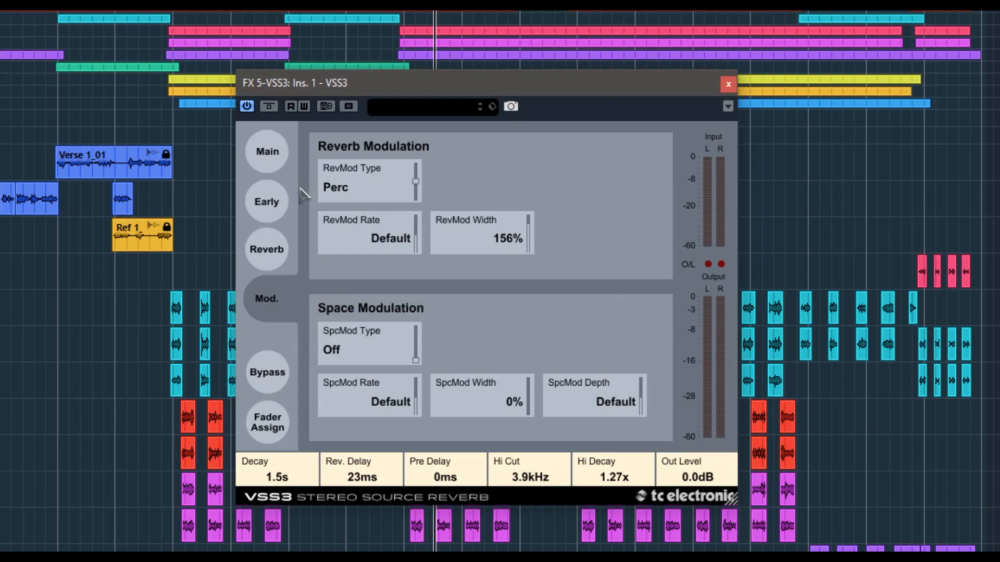
left_click(279, 200)
left_click(282, 252)
left_click(273, 301)
left_click(272, 210)
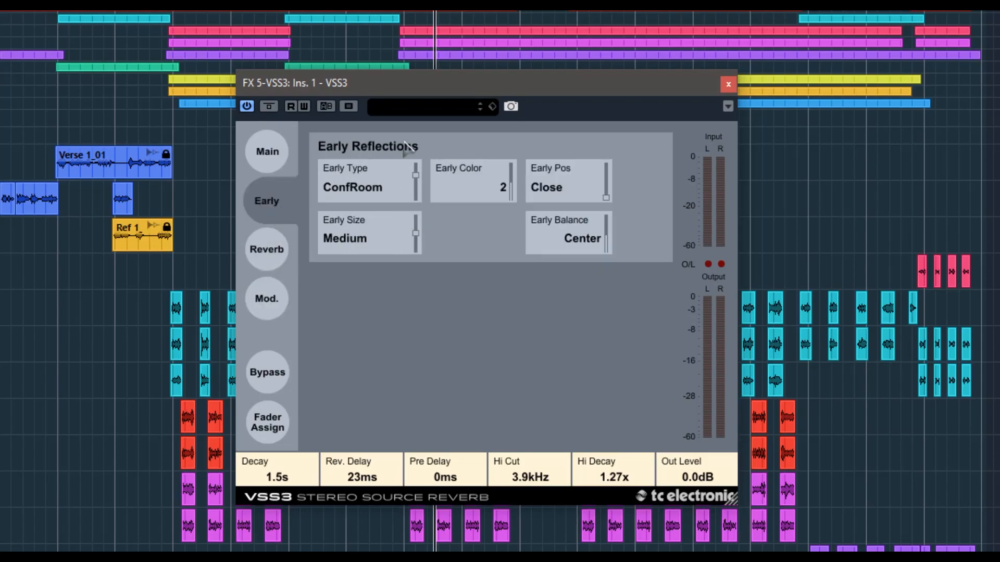
left_click(264, 255)
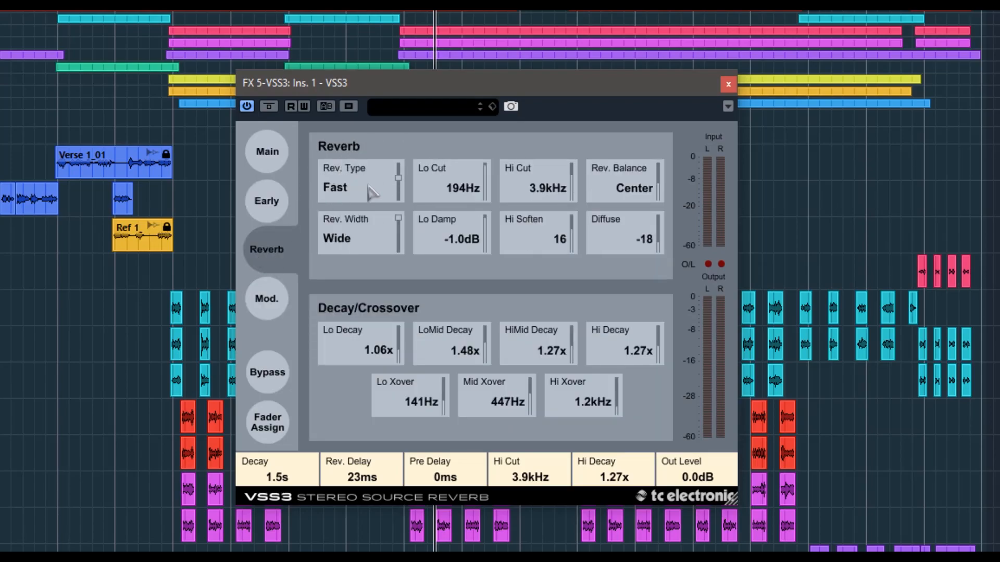
left_click(273, 302)
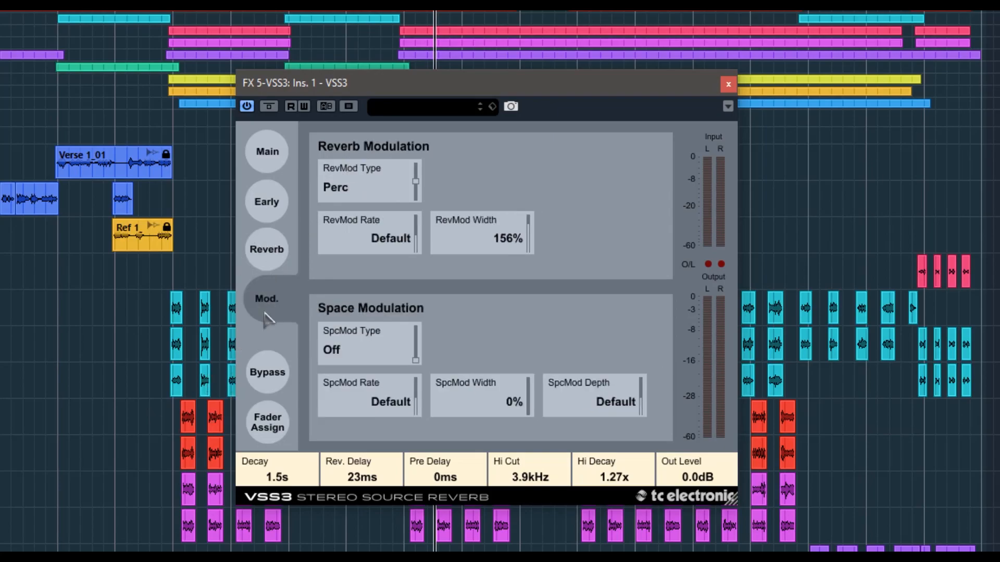
left_click(268, 204)
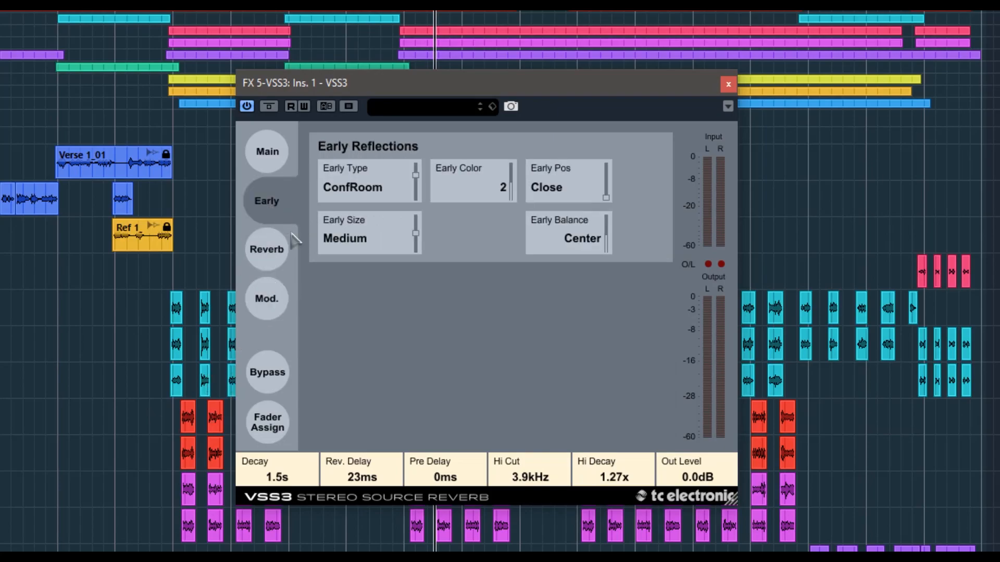
left_click(268, 251)
left_click(267, 203)
left_click(272, 159)
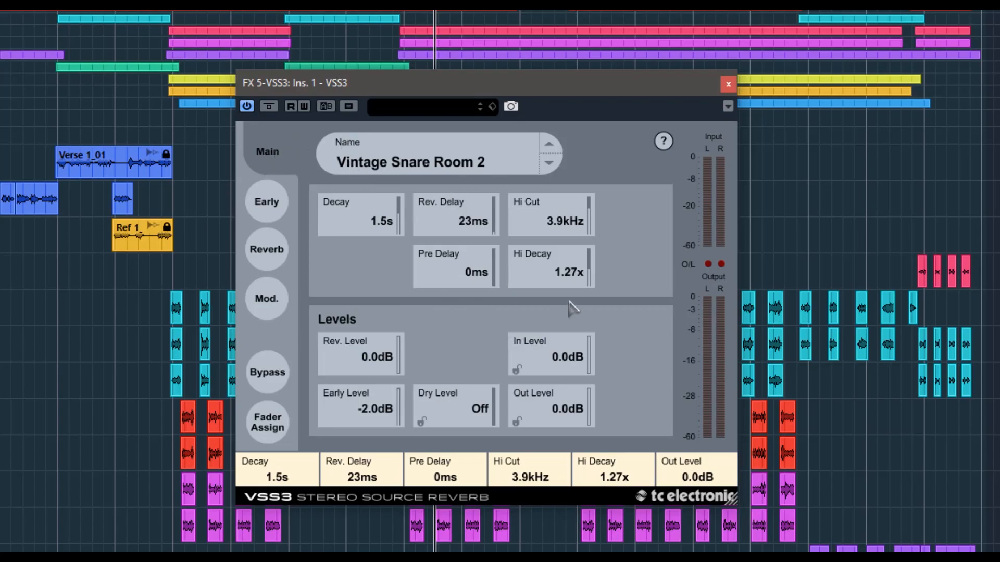
left_click(263, 208)
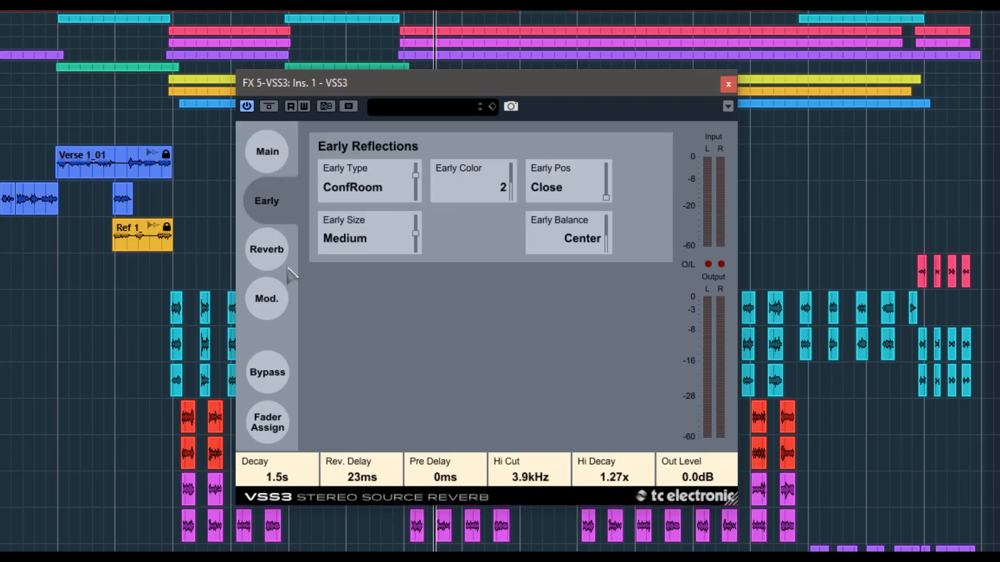
left_click(263, 253)
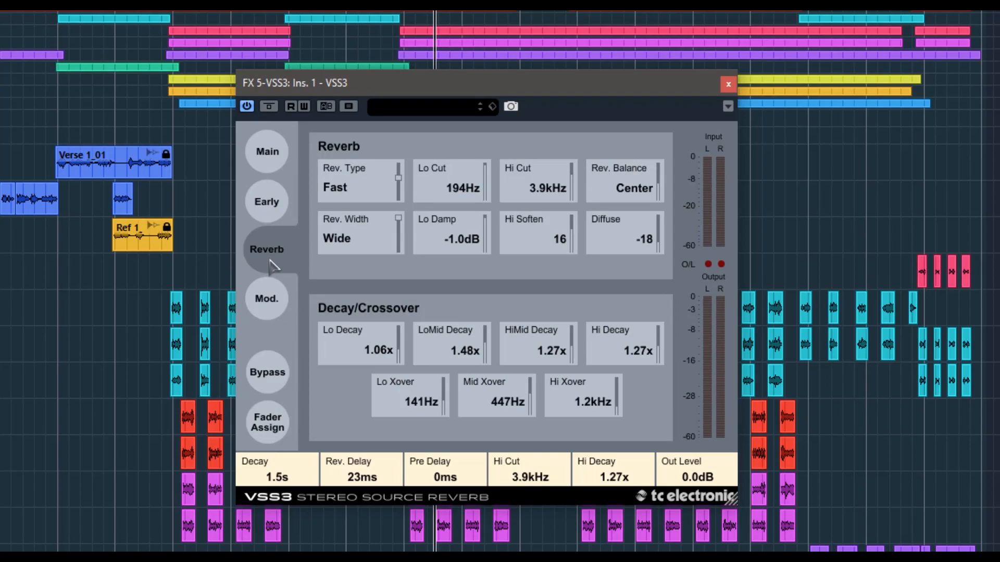
left_click(269, 304)
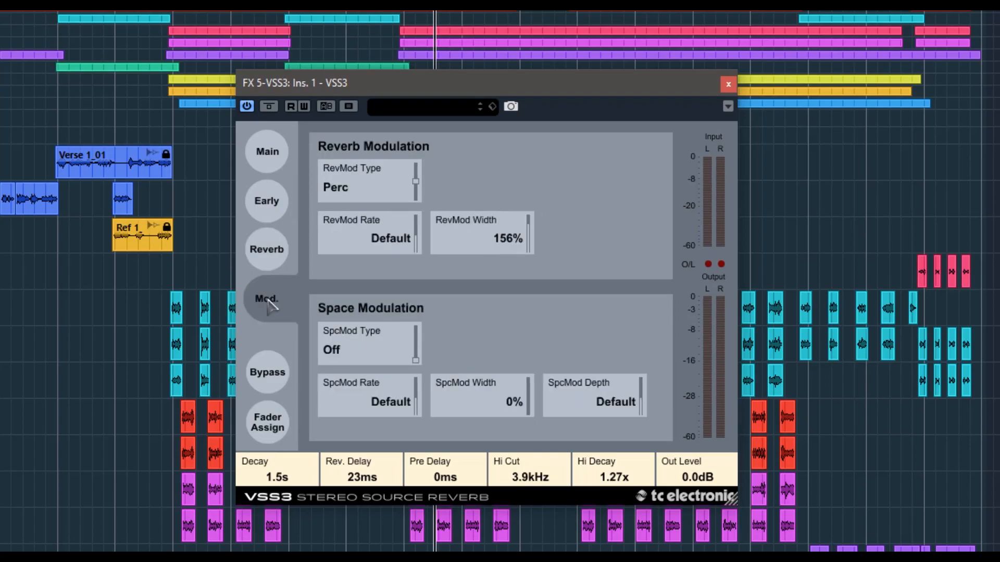
left_click(269, 243)
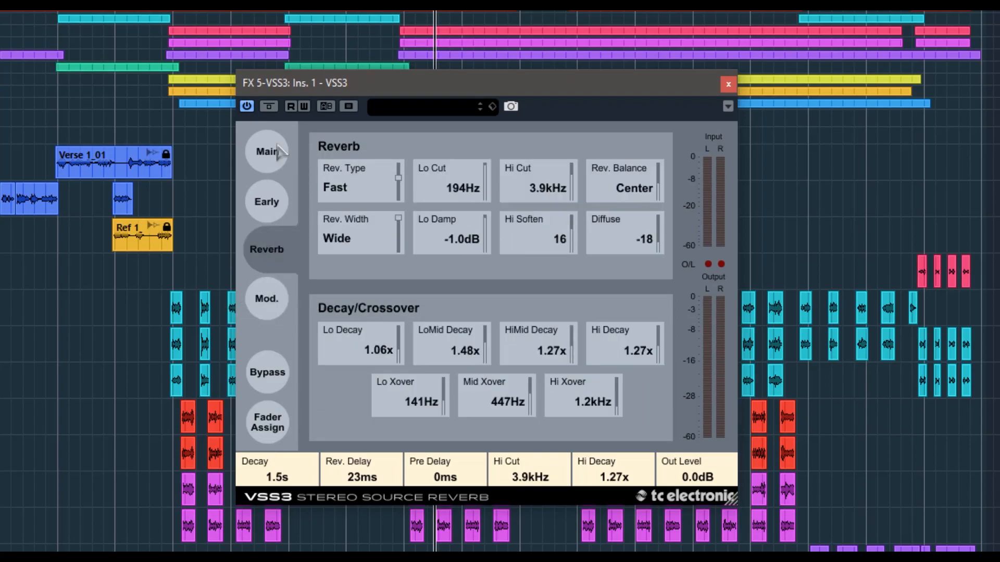
left_click(278, 152)
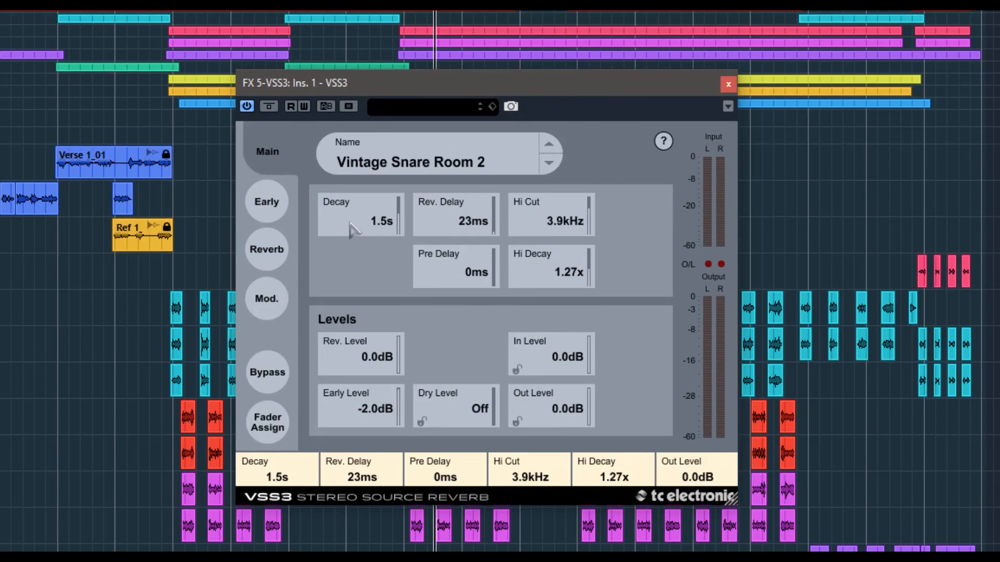
Step: Browse the factory presets in the Music, Film and complete (*) categories, then close the list without loading one
left_click(401, 150)
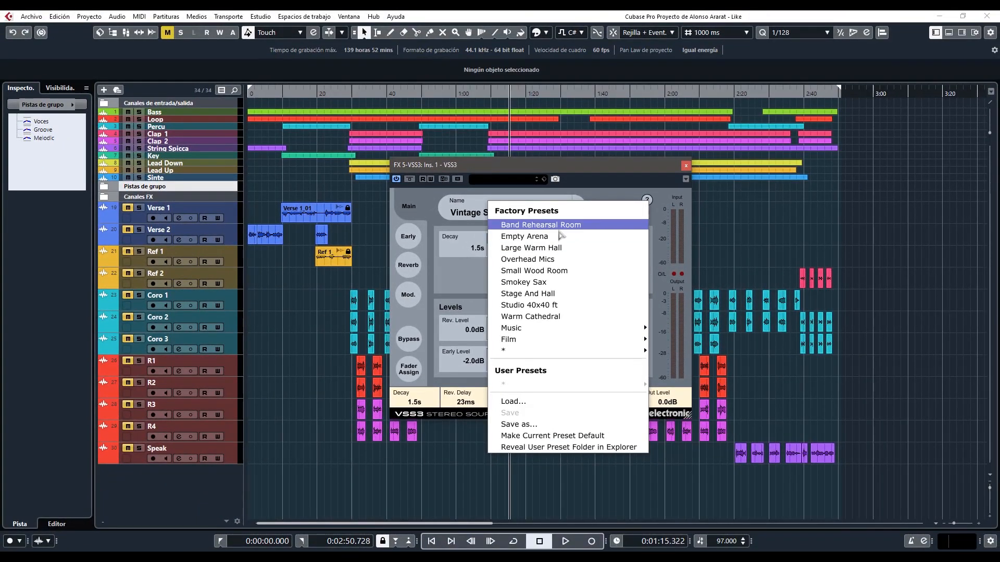
mouse_move(543, 331)
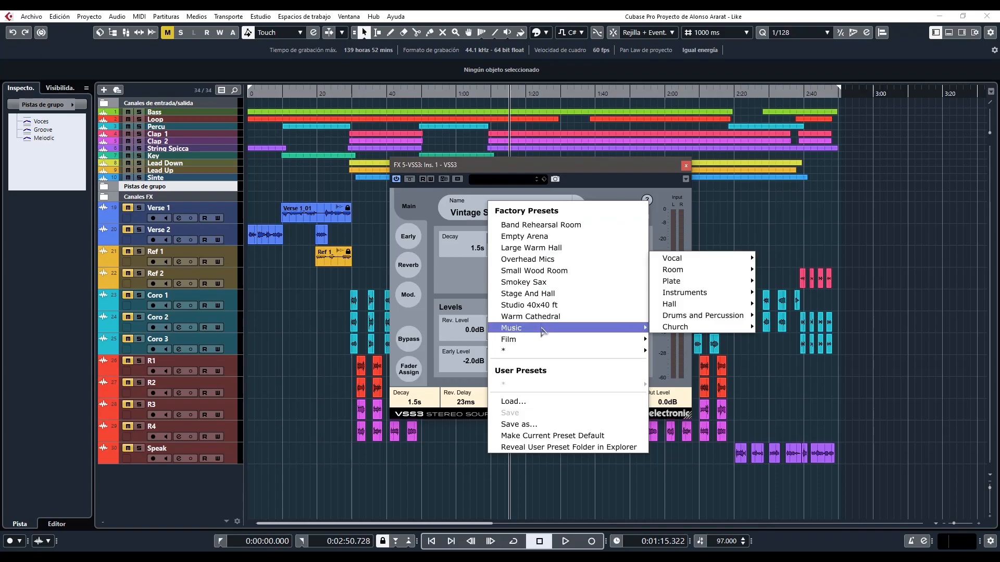
mouse_move(698, 265)
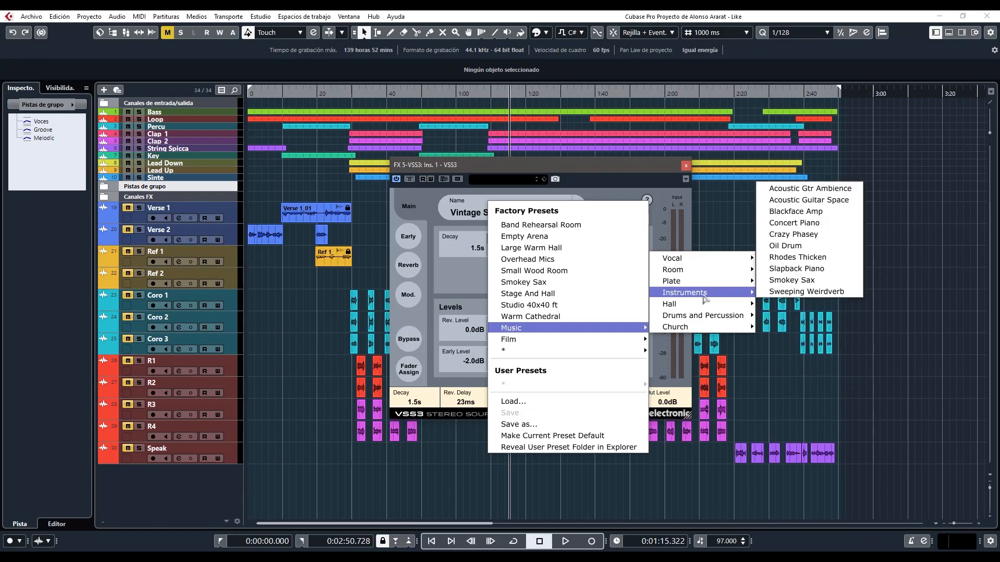
mouse_move(704, 306)
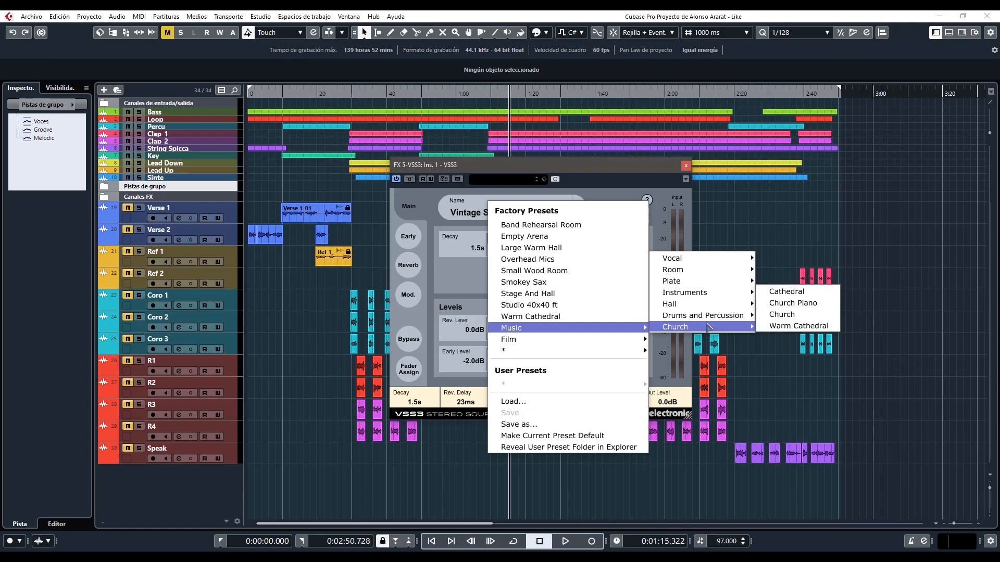
mouse_move(609, 341)
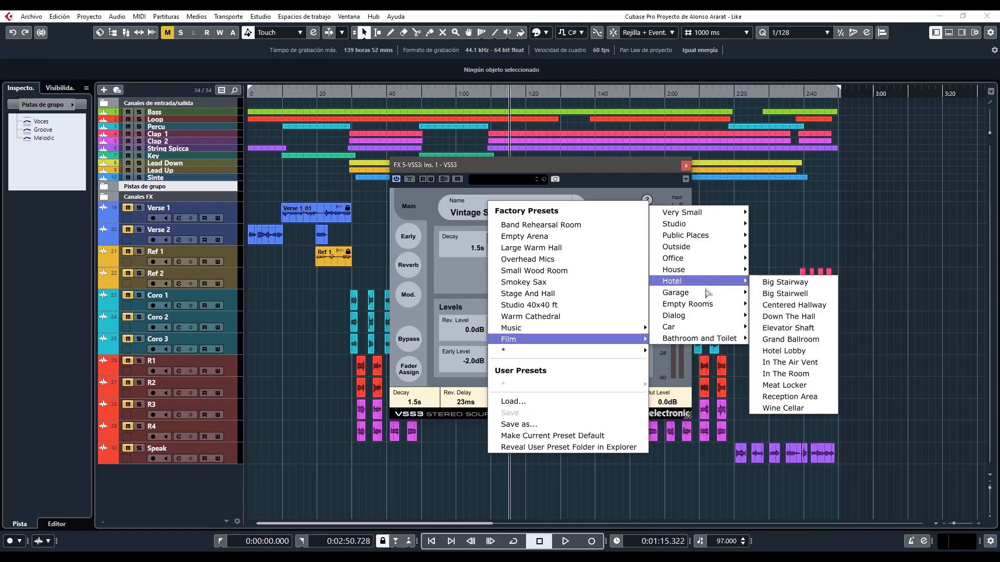
mouse_move(530, 353)
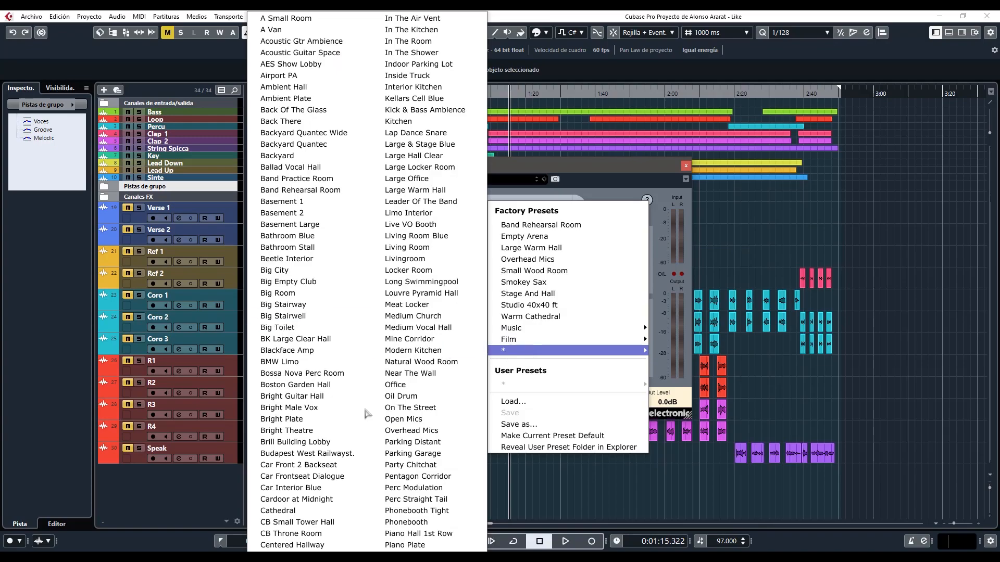
mouse_move(367, 551)
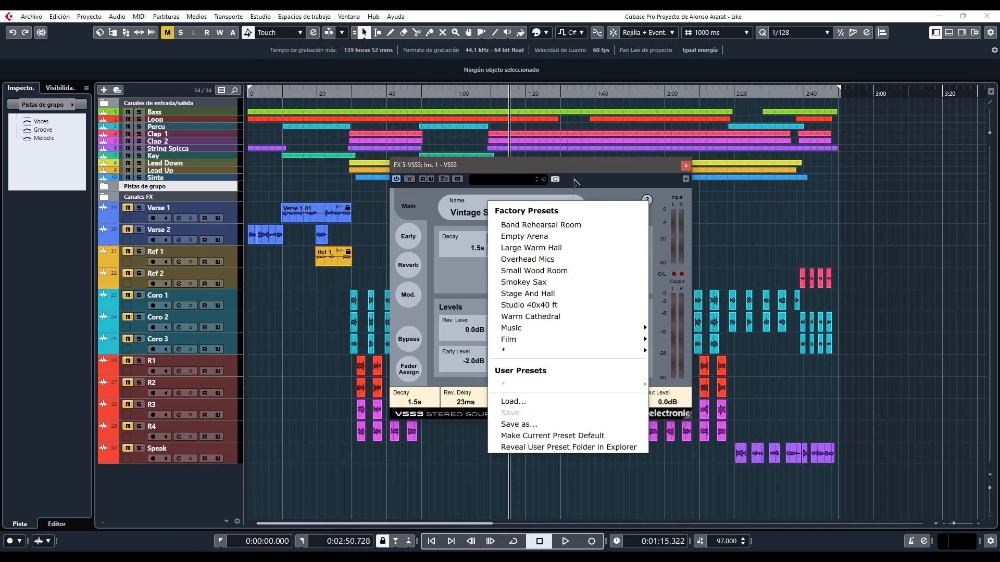
left_click(606, 173)
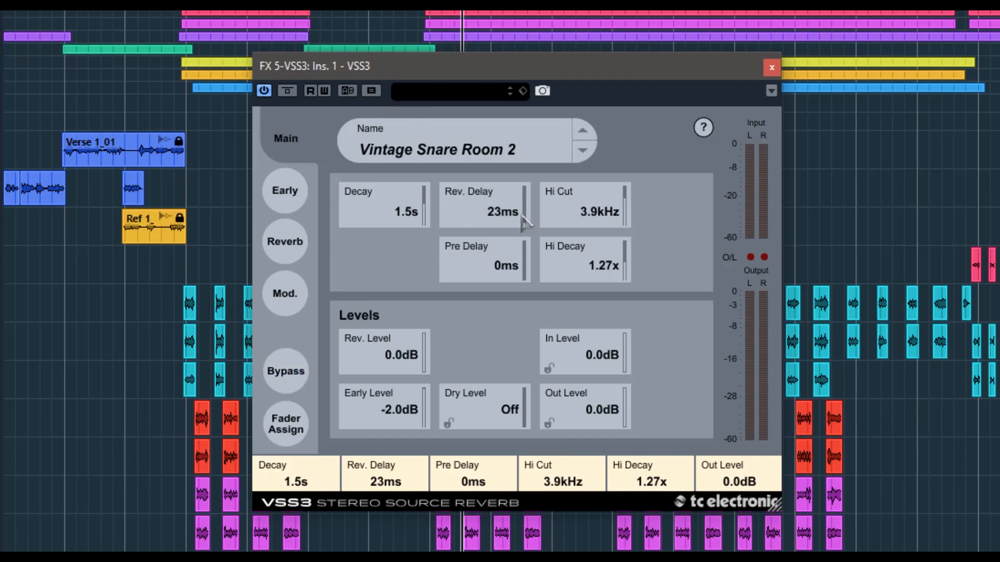
Step: Lower the Hi Cut to 392 Hz and the Hi Decay to 0.44x
mouse_move(625, 217)
left_mouse_down()
mouse_move(630, 201)
mouse_move(641, 244)
mouse_move(636, 233)
left_mouse_up()
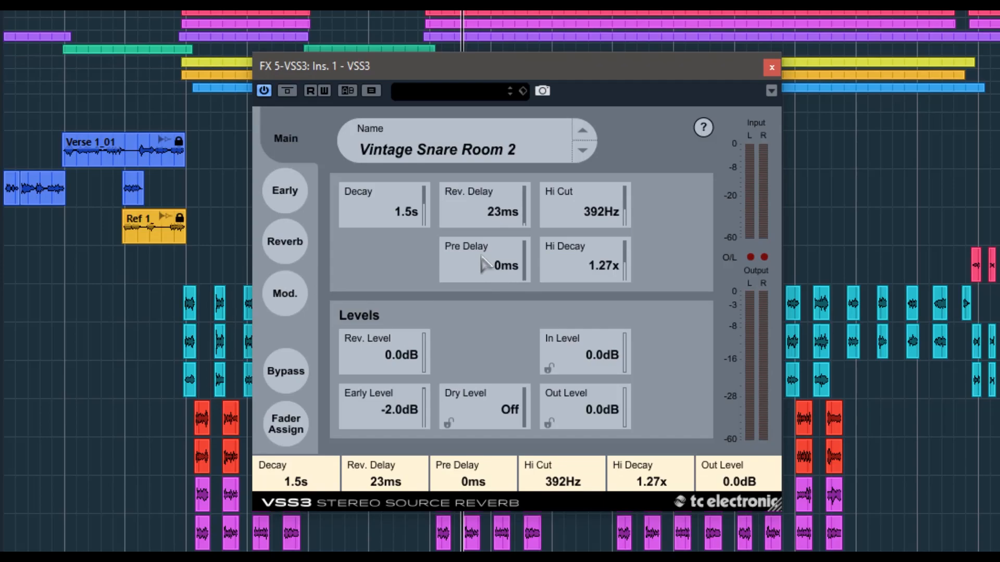
left_click_drag(550, 260, 567, 272)
left_click_drag(629, 255, 632, 292)
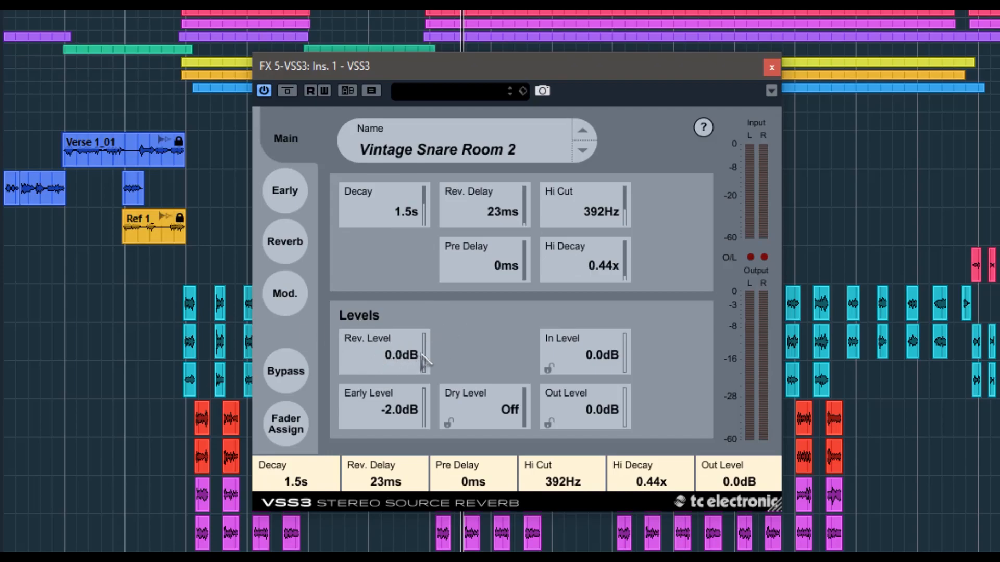
Step: Set Rev. Level to -87.0 dB, Early Level to -30.0 dB and Out Level to -3.5 dB, and adjust the In Level
left_click_drag(426, 339, 483, 391)
left_click(524, 395)
left_click_drag(526, 395, 536, 437)
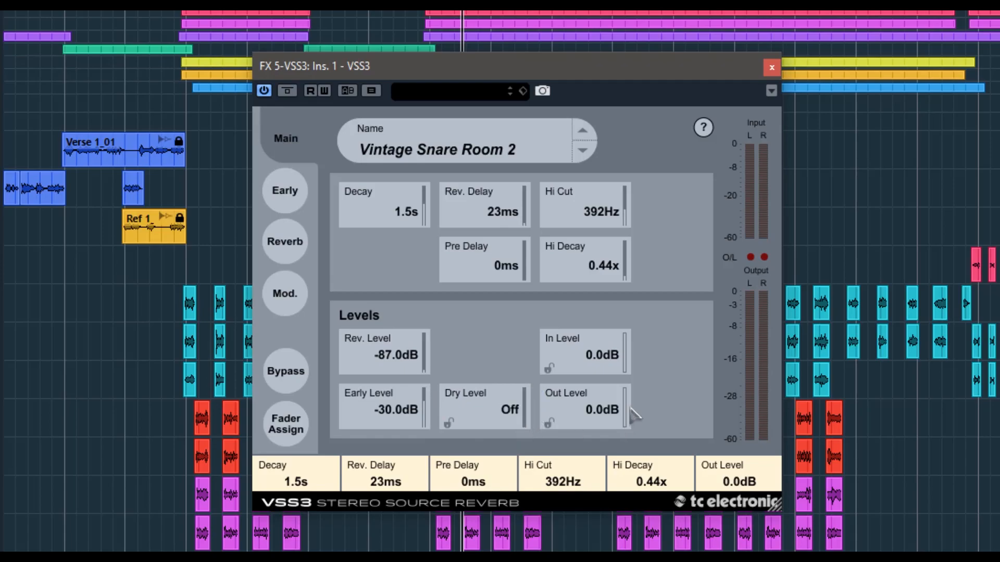
left_click_drag(628, 414, 627, 409)
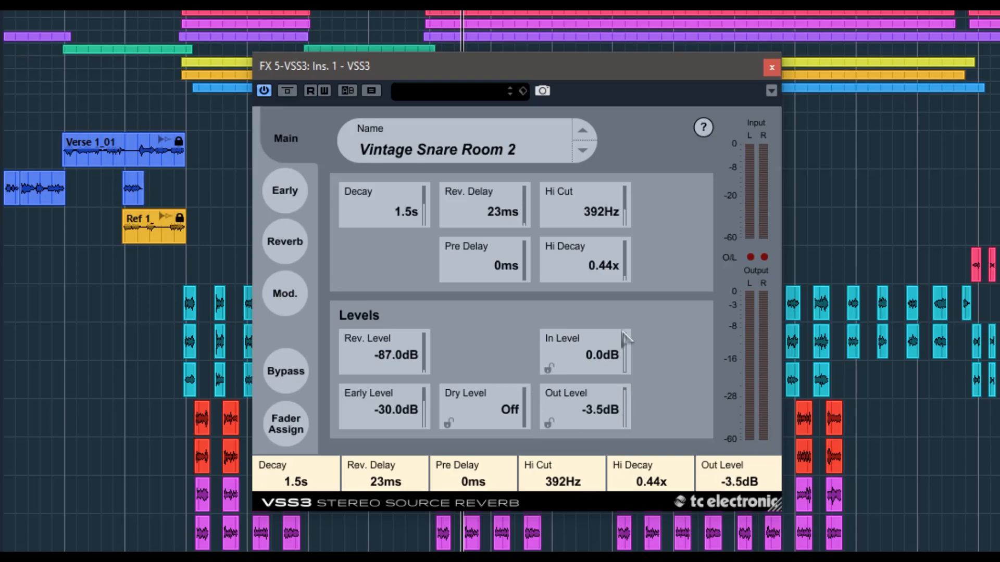
left_click_drag(624, 349, 630, 357)
Step: Try the PhoneBooth, SmallRoom and Bathroom types for the early reflections
left_click(302, 198)
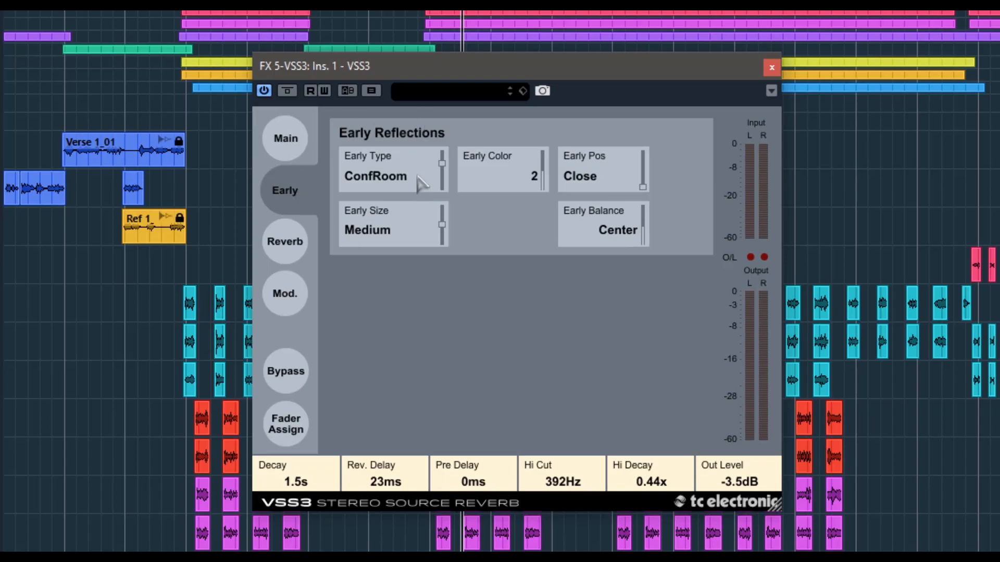
left_click_drag(443, 164, 455, 190)
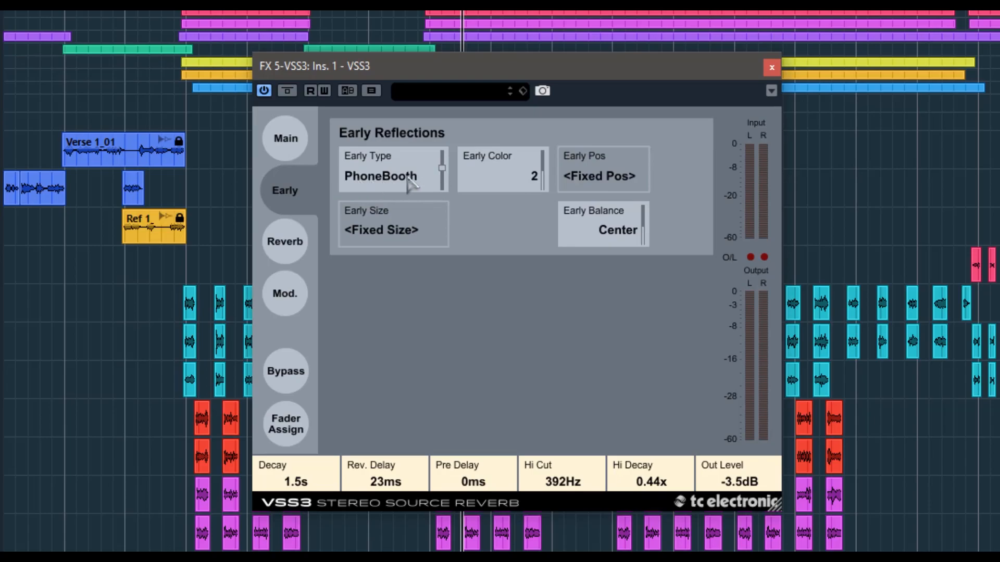
left_click_drag(441, 162, 441, 159)
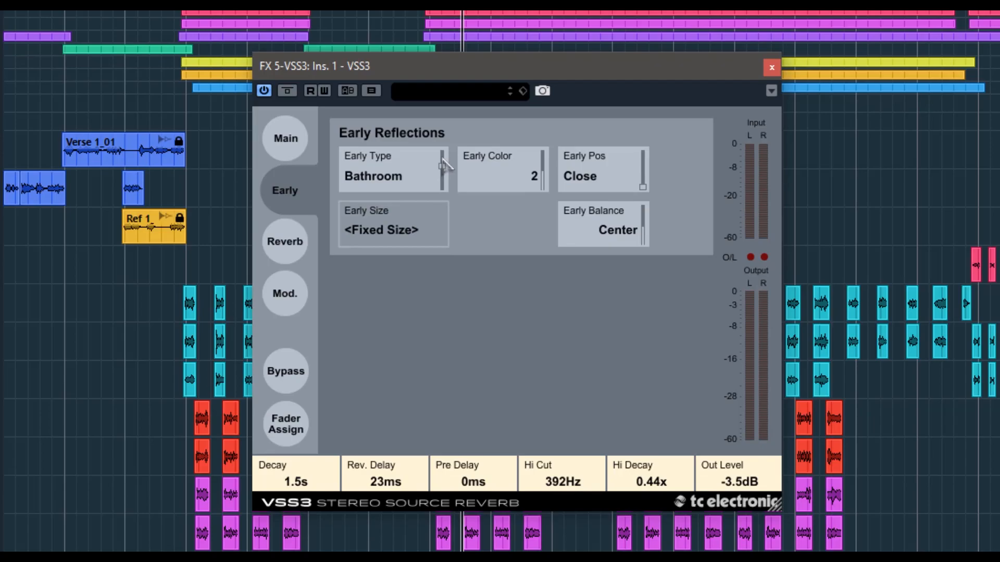
left_click_drag(444, 165, 445, 161)
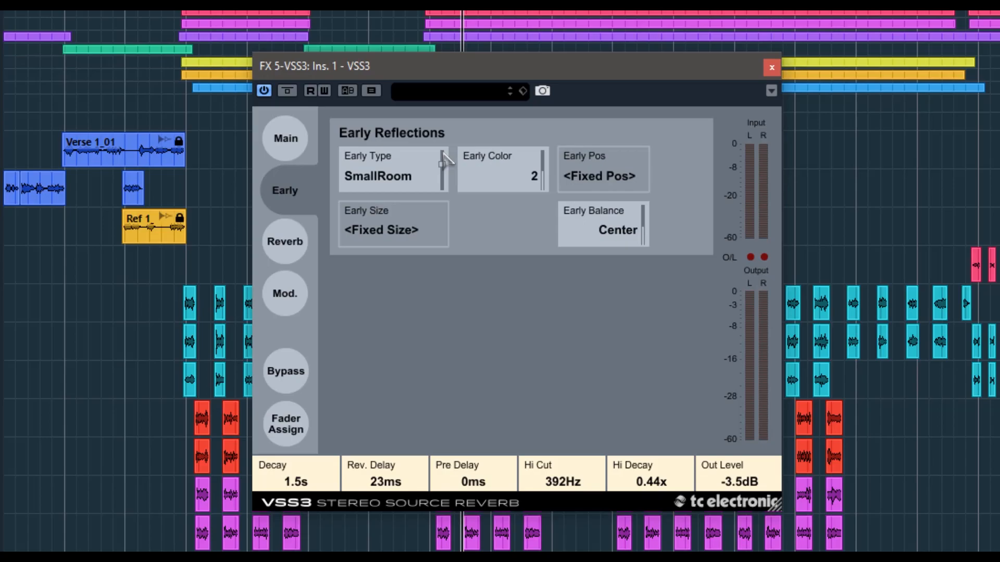
left_click_drag(444, 154, 446, 164)
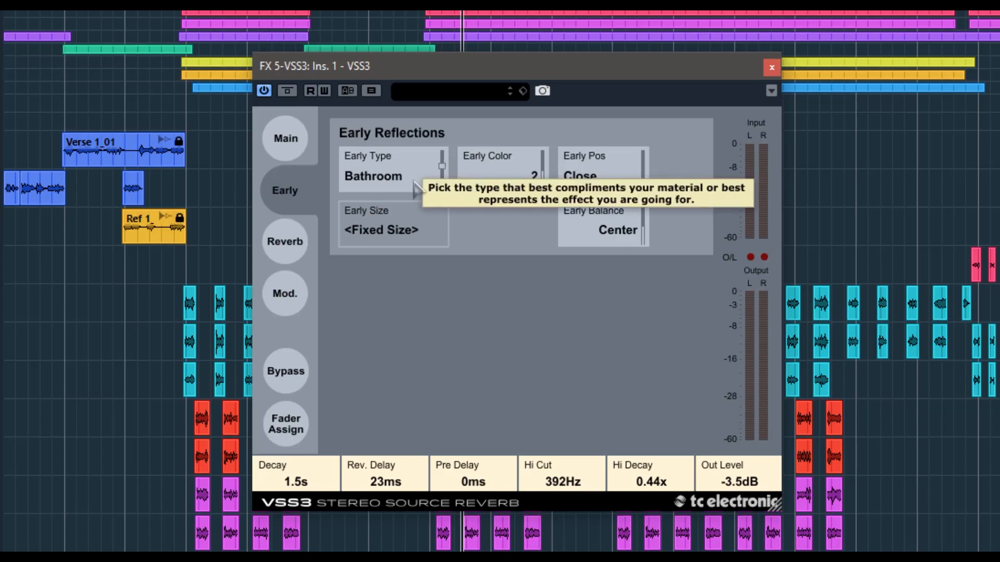
Step: Set the Early Color to -9 and shift the Early Balance to -35.2 dB L
left_click_drag(542, 172, 555, 196)
mouse_move(643, 192)
left_mouse_down()
mouse_move(648, 171)
mouse_move(647, 194)
left_mouse_up()
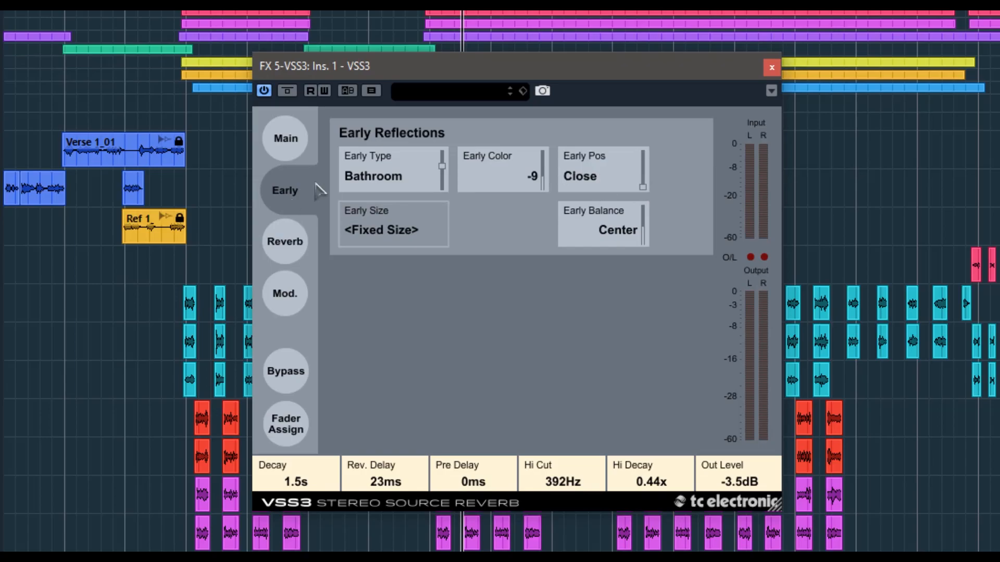
mouse_move(645, 230)
left_mouse_down()
mouse_move(646, 245)
mouse_move(649, 199)
mouse_move(656, 224)
mouse_move(651, 212)
left_mouse_up()
Step: Change the Early Type to Slap and adjust the Early Size and Early Pos
left_click_drag(442, 167, 448, 234)
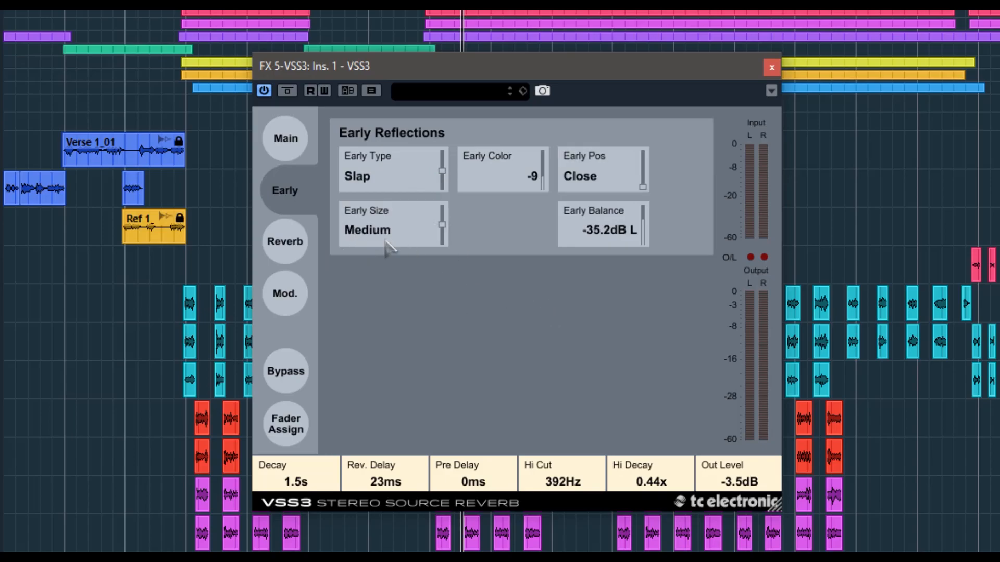
left_click_drag(446, 229, 451, 259)
mouse_move(647, 189)
left_mouse_down()
mouse_move(648, 158)
mouse_move(650, 175)
left_mouse_up()
Step: In the Reverb settings, set Rev. Type to Smooth, Lo Cut to 173 Hz and Hi Cut to 291 Hz
left_click(303, 242)
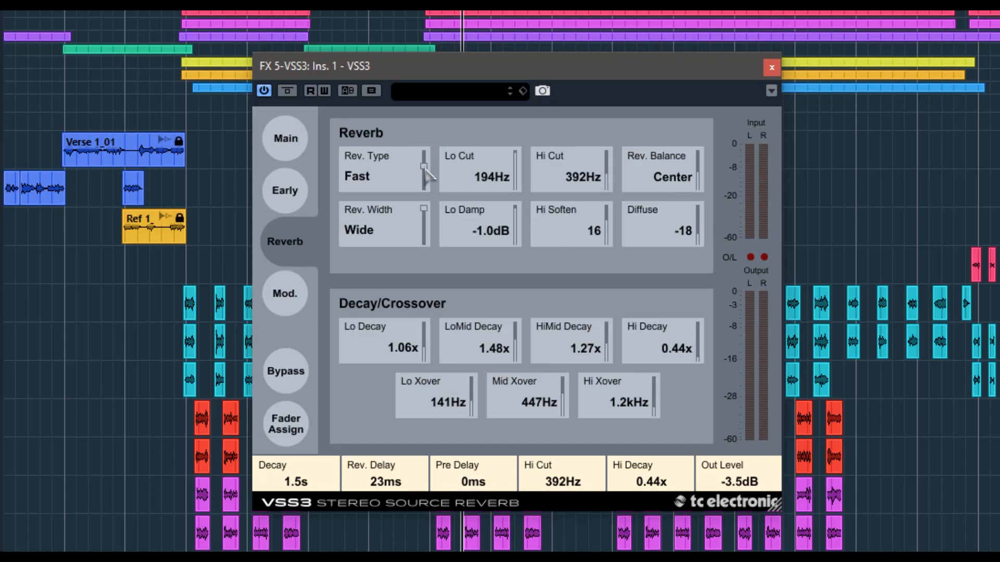
left_click_drag(425, 166, 429, 202)
left_click_drag(515, 167, 515, 173)
mouse_move(608, 182)
left_mouse_down()
mouse_move(607, 159)
mouse_move(609, 179)
left_mouse_up()
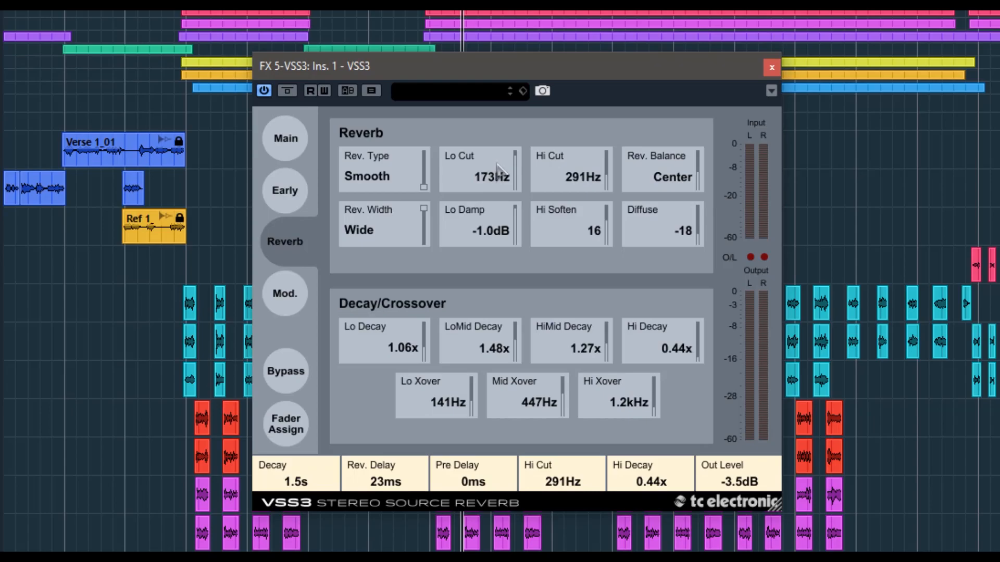
Step: Lower the reverb's Lo Cut to 89 Hz and sweep its Hi Cut, ending at 20 Hz
left_click_drag(517, 180, 522, 211)
mouse_move(515, 169)
left_mouse_down()
mouse_move(513, 161)
mouse_move(516, 170)
left_mouse_up()
left_click_drag(607, 176, 606, 166)
scroll(612, 178, "down", 5)
scroll(613, 181, "down", 1)
scroll(614, 177, "up", 8)
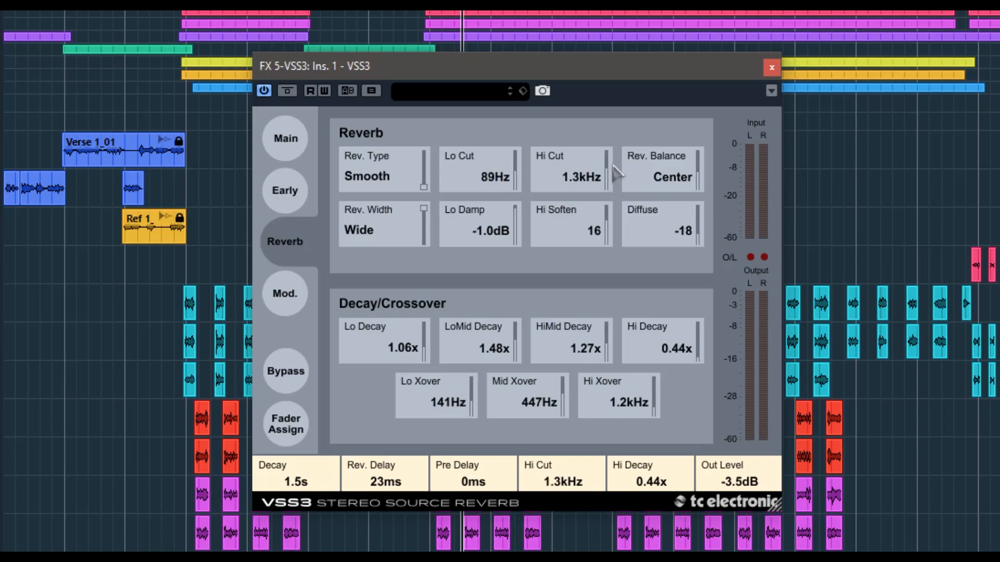
left_click_drag(613, 165, 622, 233)
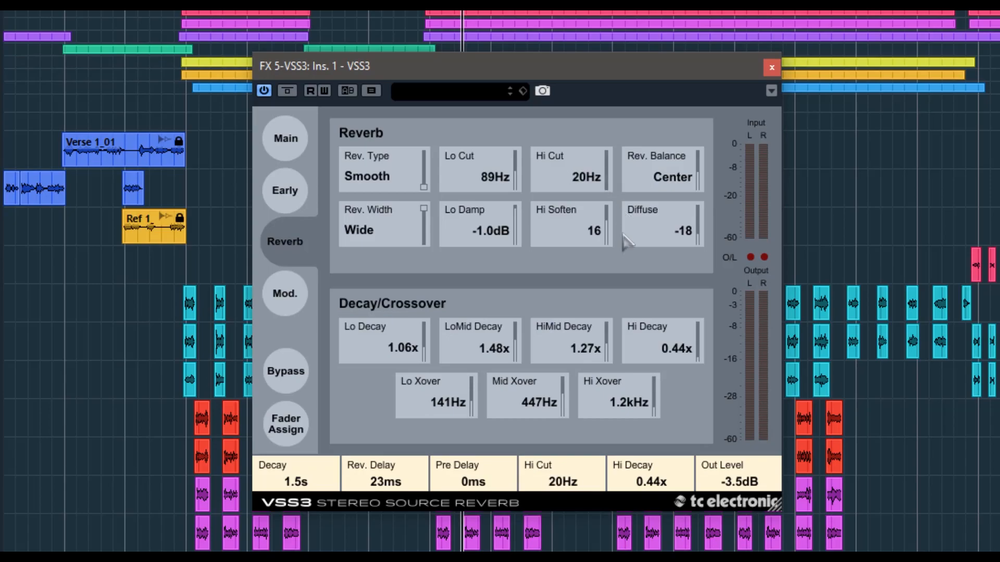
Step: Set the reverb's Hi Cut to 589 Hz, Rev. Balance to -96.3 dB L, Rev. Width to Center and Lo Cut to 102 Hz
left_click_drag(607, 156, 603, 134)
mouse_move(699, 173)
left_mouse_down()
mouse_move(700, 152)
mouse_move(702, 172)
mouse_move(699, 163)
left_mouse_up()
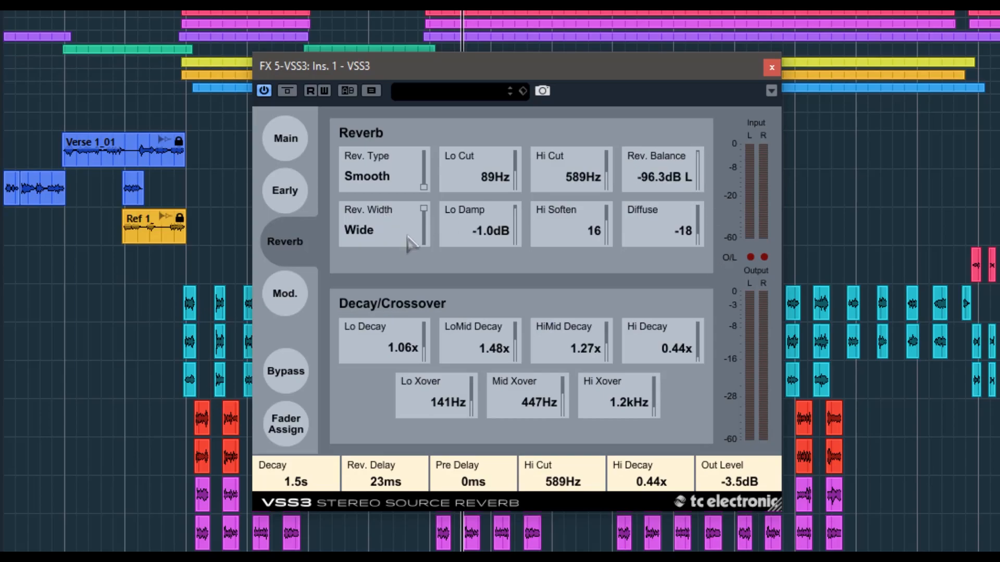
left_click_drag(430, 235, 436, 256)
left_click_drag(517, 173, 516, 168)
Step: Set the reverb's Lo Damp to -4.5 dB, Hi Soften to 19 and Diffuse to -1
left_click_drag(514, 223, 524, 242)
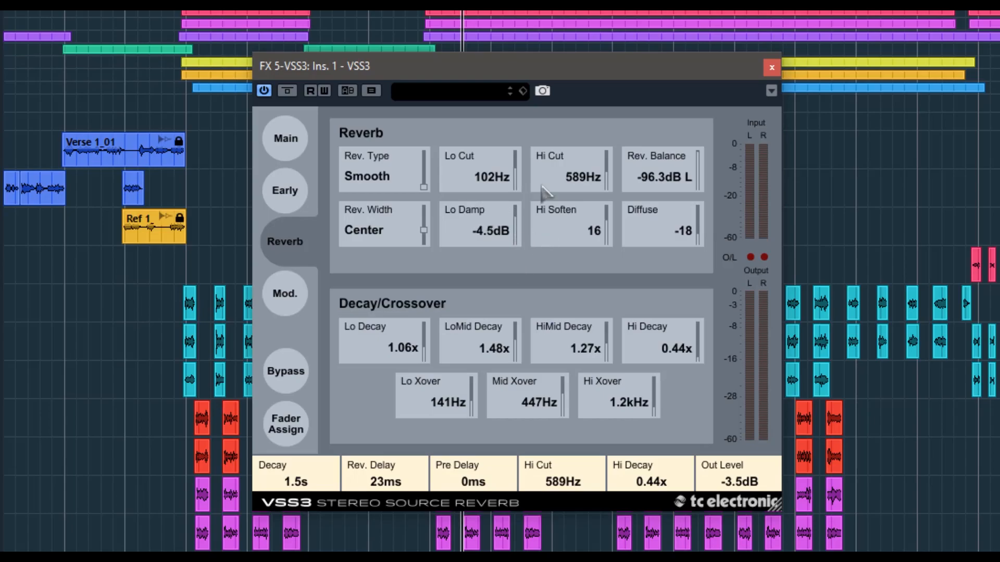
left_click_drag(608, 216, 609, 223)
left_click_drag(698, 233, 701, 219)
Step: In Decay/Crossover, set Lo Decay to 1.31x, Lo Xover to 217 Hz, Mid Xover to 465 Hz, Hi Xover to 4.1 kHz and Hi Decay to 0.86x
mouse_move(391, 354)
mouse_move(422, 348)
left_mouse_down()
mouse_move(425, 333)
mouse_move(427, 350)
left_mouse_up()
mouse_move(474, 408)
left_mouse_down()
mouse_move(474, 389)
mouse_move(473, 400)
left_mouse_up()
mouse_move(564, 404)
left_mouse_down()
mouse_move(565, 390)
mouse_move(569, 403)
left_mouse_up()
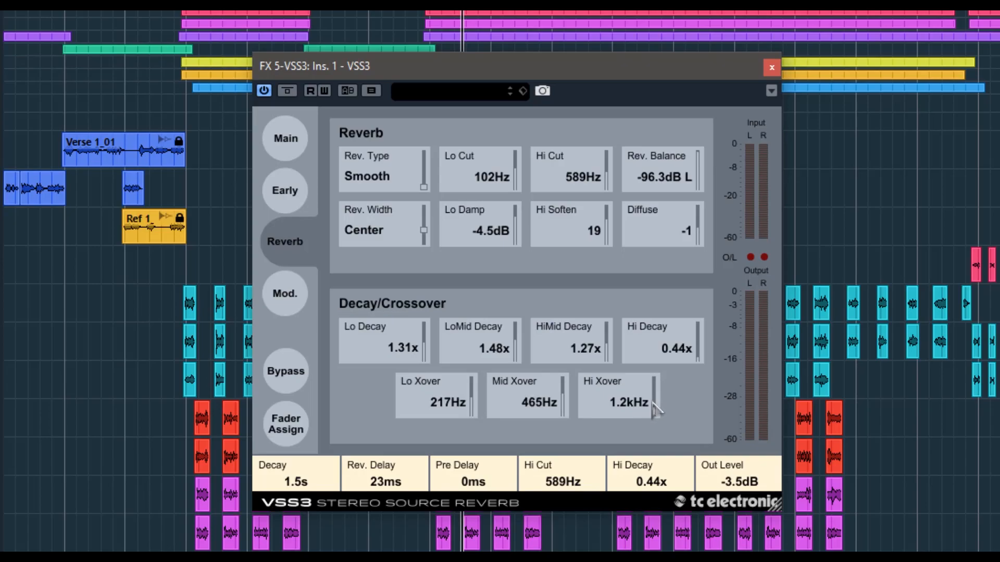
left_click_drag(657, 410, 656, 379)
mouse_move(698, 352)
left_mouse_down()
mouse_move(702, 311)
mouse_move(701, 338)
left_mouse_up()
Step: In the reverb modulation settings, choose RevMod Type Smooth1 and set RevMod Rate to -6 and RevMod Width to 126%
left_click(285, 305)
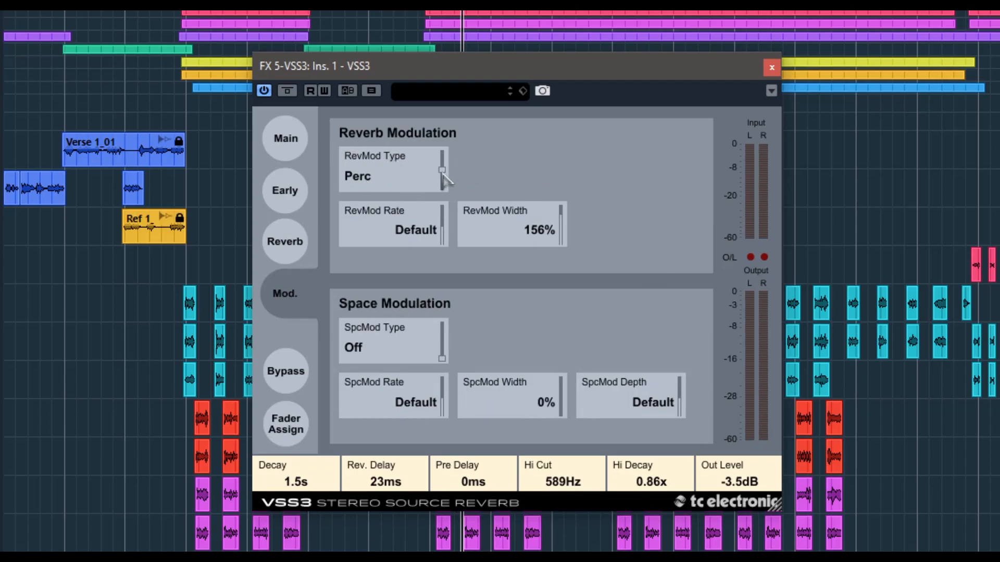
left_click_drag(443, 174, 429, 203)
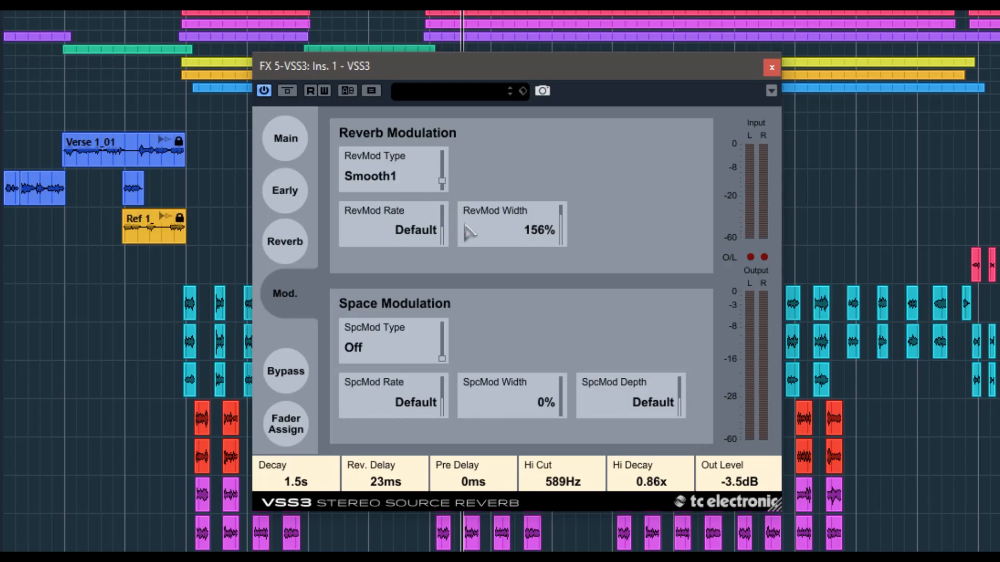
mouse_move(445, 243)
left_mouse_down()
mouse_move(447, 215)
mouse_move(453, 239)
left_mouse_up()
mouse_move(562, 232)
left_mouse_down()
mouse_move(568, 284)
mouse_move(573, 241)
left_mouse_up()
Step: Set SpcMod Type to Fast, SpcMod Rate to 6, SpcMod Width to 16% and SpcMod Depth to -17, and lower RevMod Width to 108%
mouse_move(442, 358)
left_mouse_down()
mouse_move(446, 320)
mouse_move(444, 345)
left_mouse_up()
mouse_move(442, 413)
left_mouse_down()
mouse_move(444, 386)
mouse_move(443, 413)
left_mouse_up()
left_click_drag(561, 414, 562, 408)
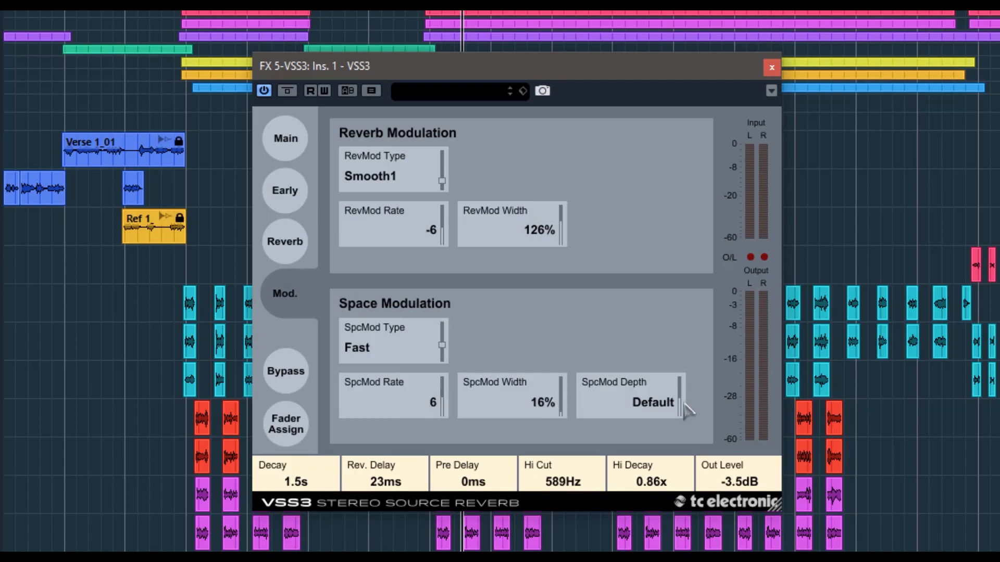
mouse_move(680, 409)
left_mouse_down()
mouse_move(680, 384)
mouse_move(681, 415)
left_mouse_up()
left_click_drag(561, 227, 560, 237)
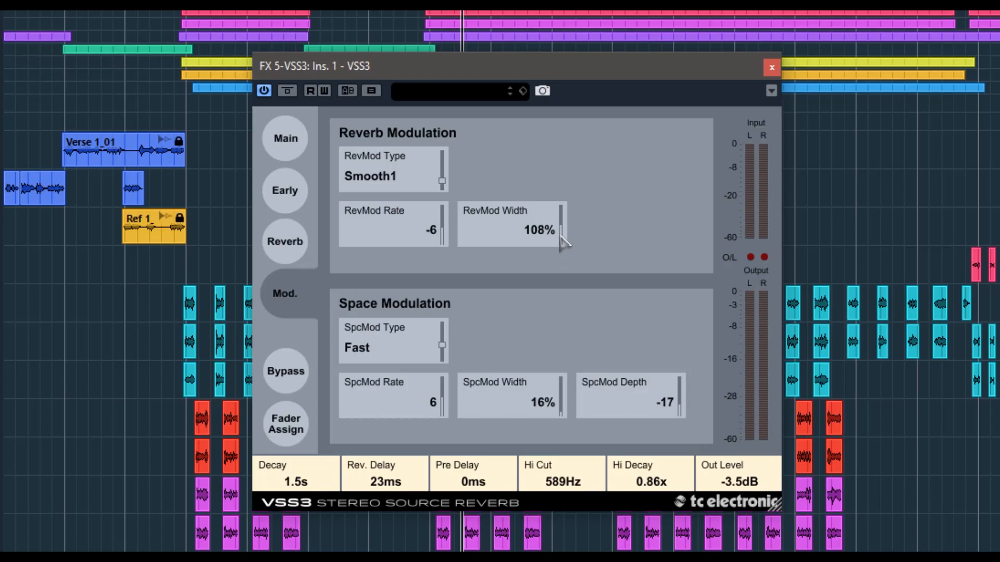
Step: Try out the plug-in's Bypass and Fader Assign switches
left_click(291, 379)
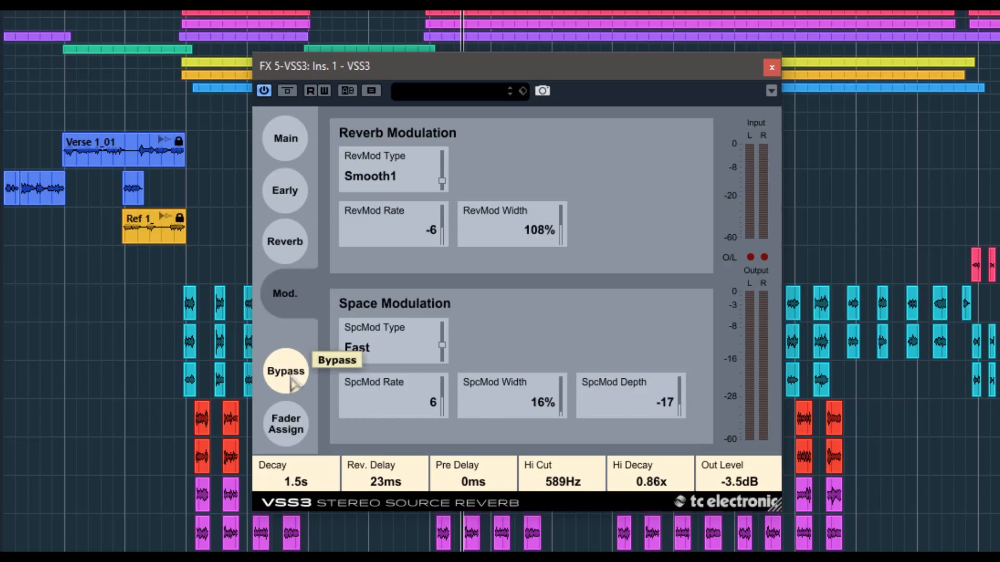
left_click(288, 428)
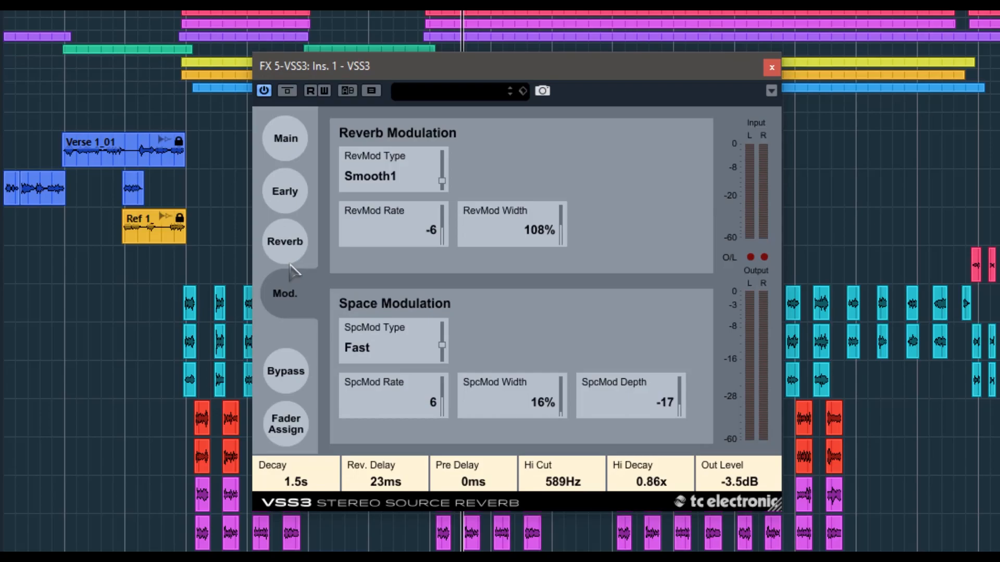
Step: Enable Fader Assign and assign the Main page's Out Level, Pre Delay and Early Level to the first three faders
left_click(287, 142)
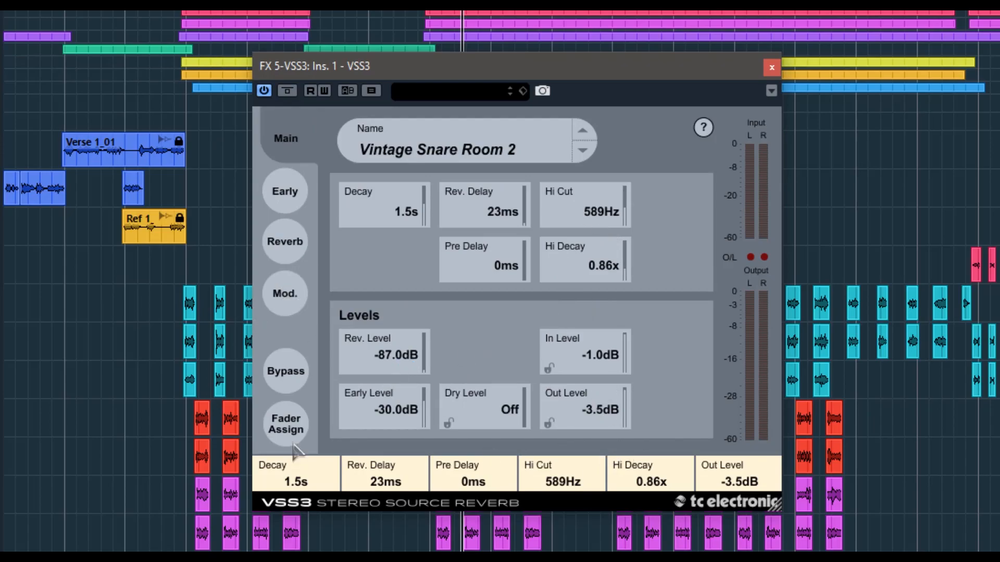
left_click(286, 425)
left_click_drag(603, 425, 296, 474)
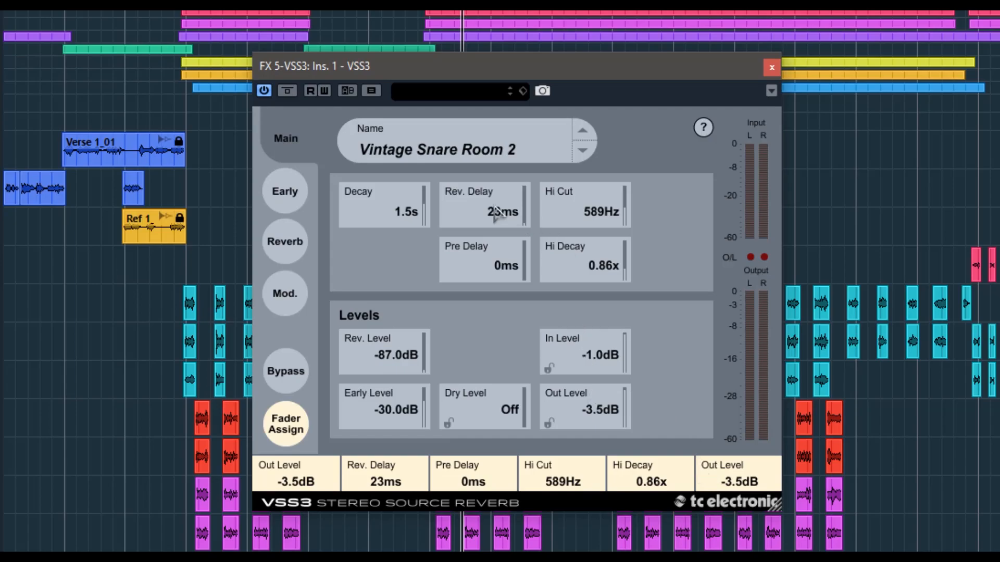
left_click_drag(523, 271, 378, 474)
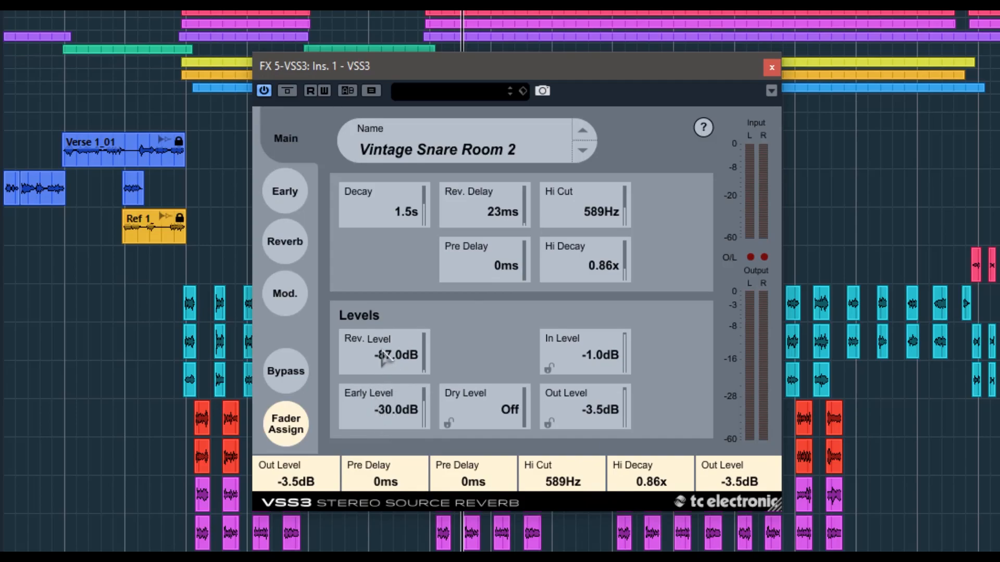
left_click_drag(388, 414, 473, 474)
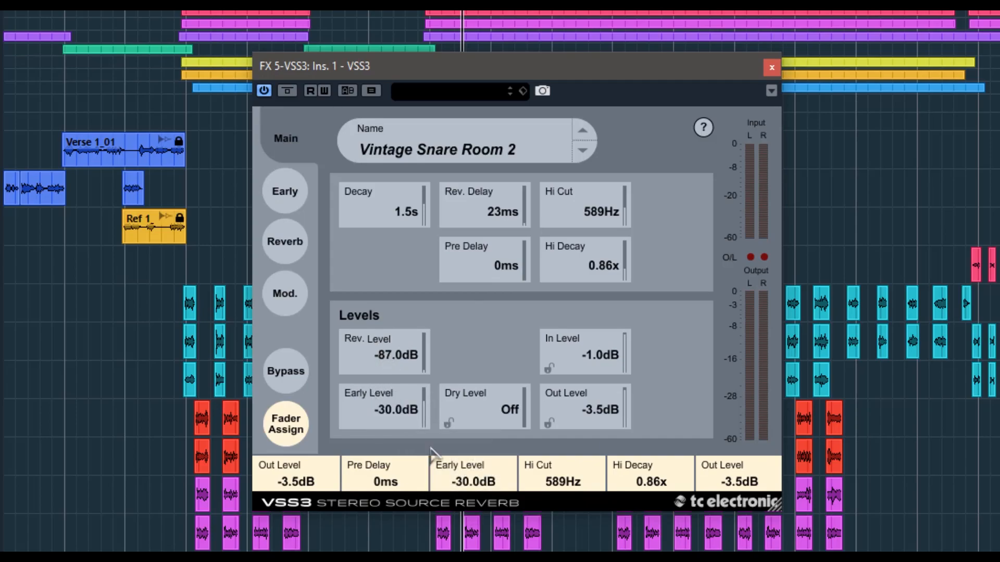
Step: Assign Rev. Width to the fourth fader, RevMod Rate to the fifth and SpcMod Type to the sixth
left_click(290, 243)
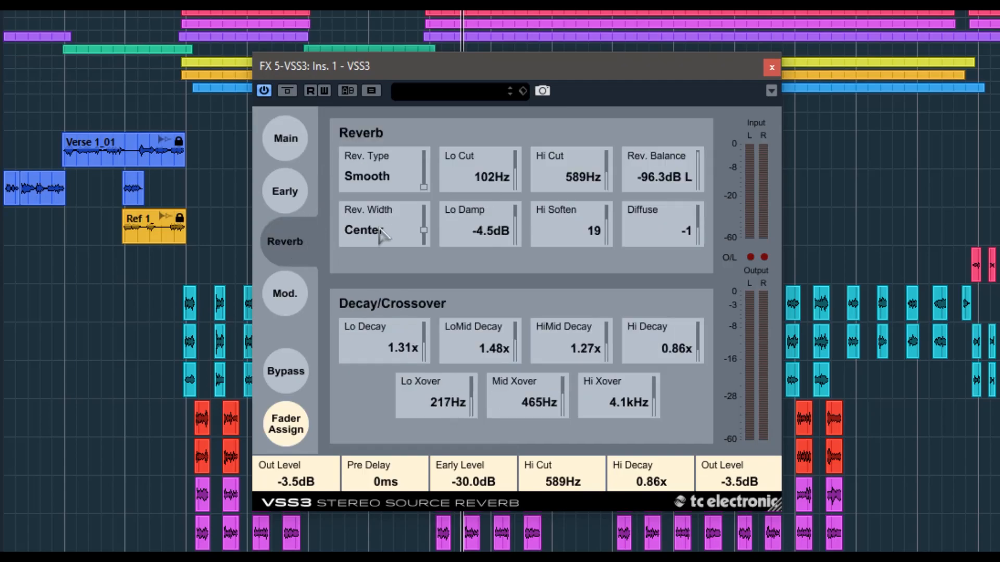
left_click_drag(375, 225, 579, 498)
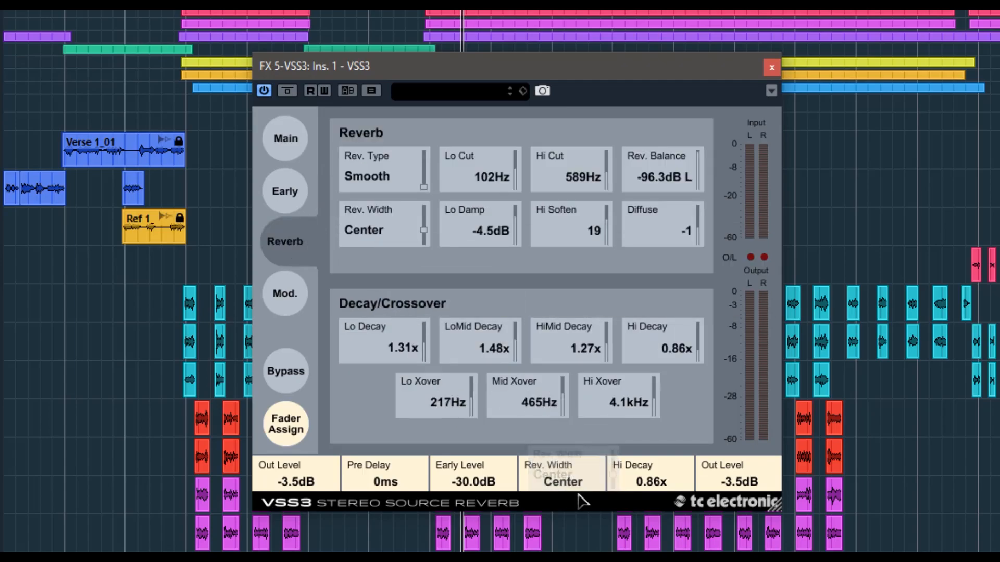
left_click(287, 292)
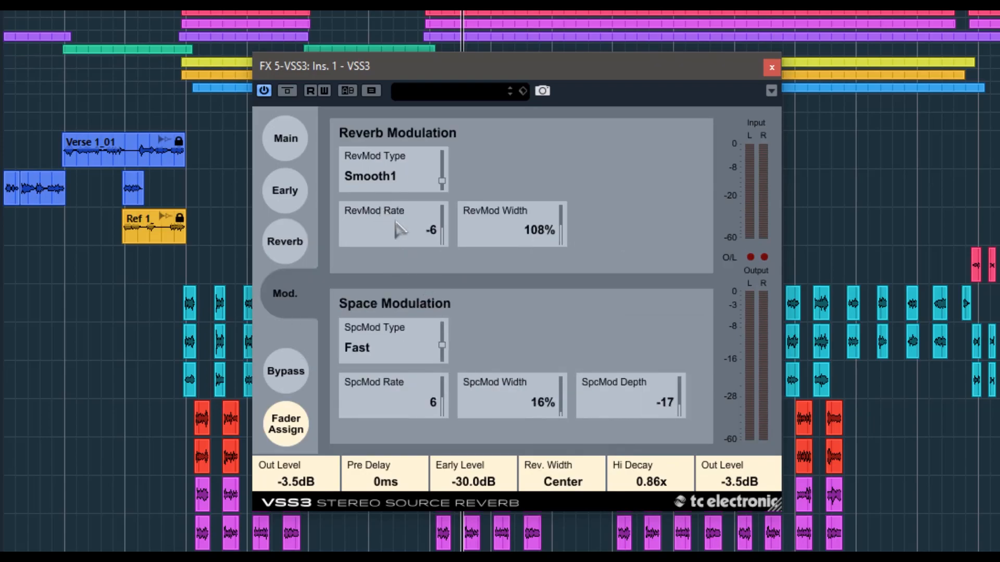
left_click_drag(367, 221, 648, 469)
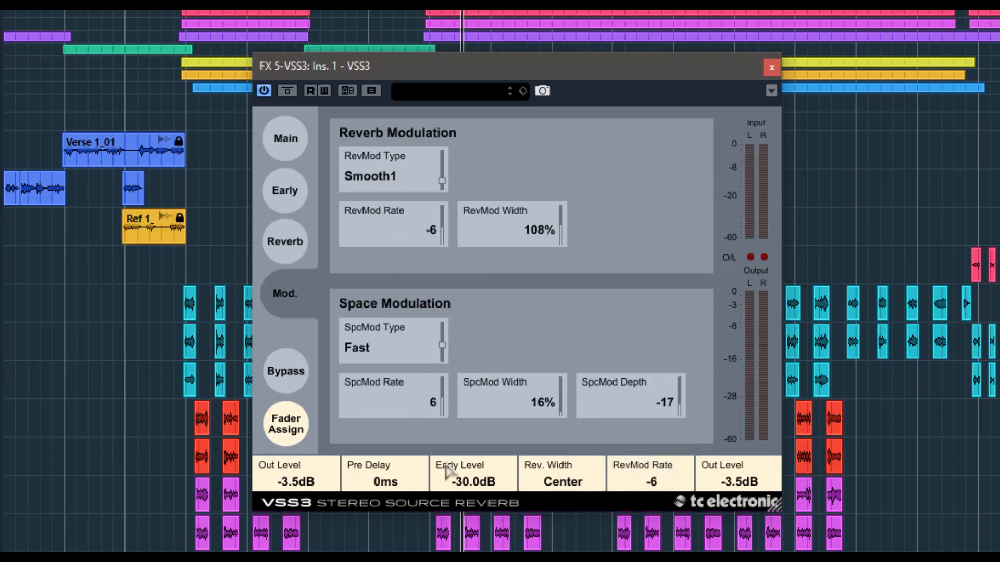
mouse_move(393, 415)
left_click_drag(372, 347, 734, 474)
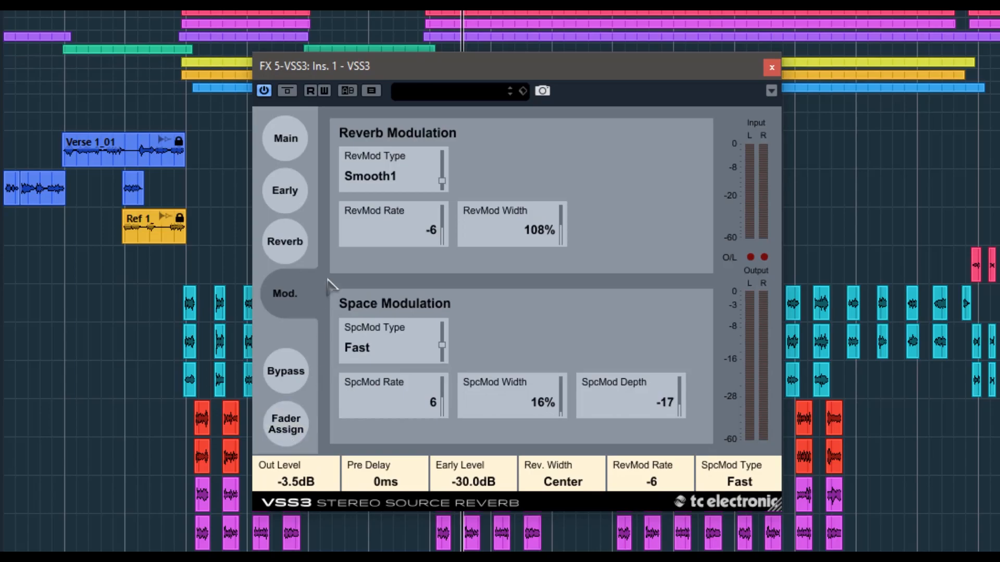
Step: With the assigned faders, set Out Level to -66.5 dB, Pre Delay to 84 ms, Early Level to -3.0 dB and Rev. Width to Wide
left_click(290, 147)
left_click_drag(307, 485, 314, 530)
left_click_drag(391, 482, 374, 469)
mouse_move(307, 468)
left_mouse_down()
mouse_move(311, 439)
mouse_move(310, 467)
mouse_move(309, 452)
left_mouse_up()
left_click_drag(391, 484, 389, 453)
mouse_move(461, 475)
left_mouse_down()
mouse_move(475, 474)
mouse_move(476, 450)
left_mouse_up()
left_click_drag(555, 483, 573, 465)
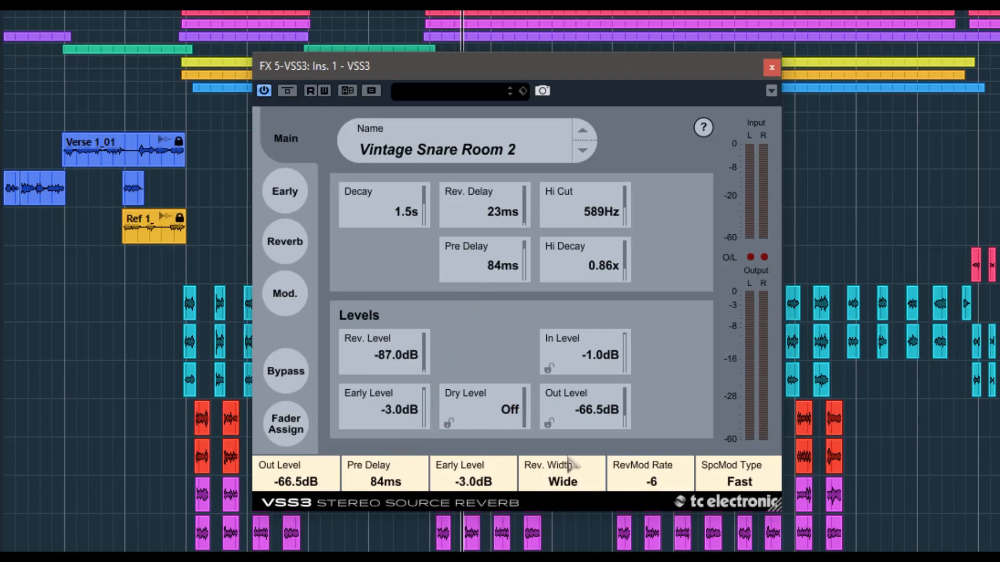
Step: Check the Rev. Width fader against the Reverb page, and use the faders to set RevMod Rate to -48 and SpcMod Type to Sync
left_click(285, 192)
left_click(289, 247)
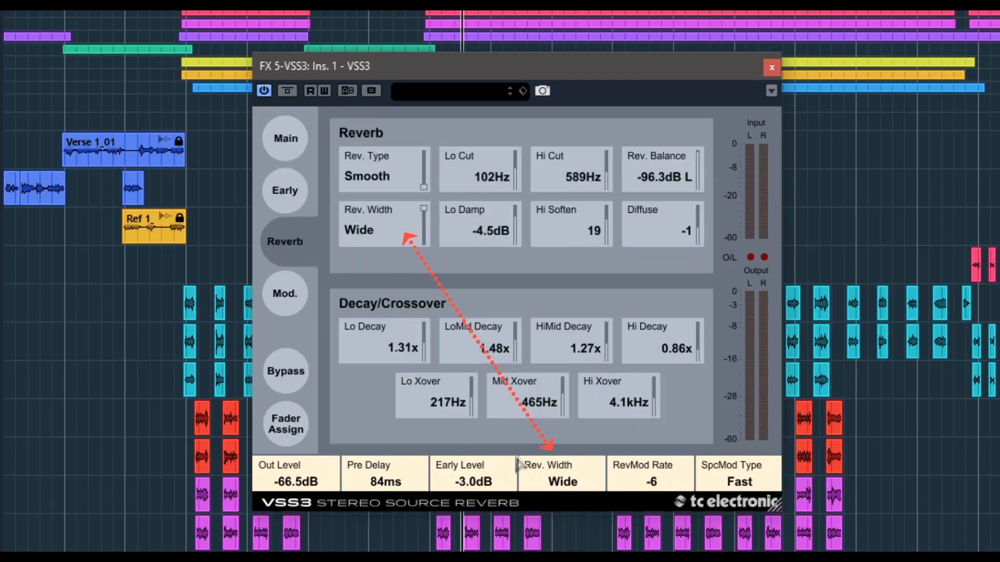
left_click_drag(554, 478, 566, 501)
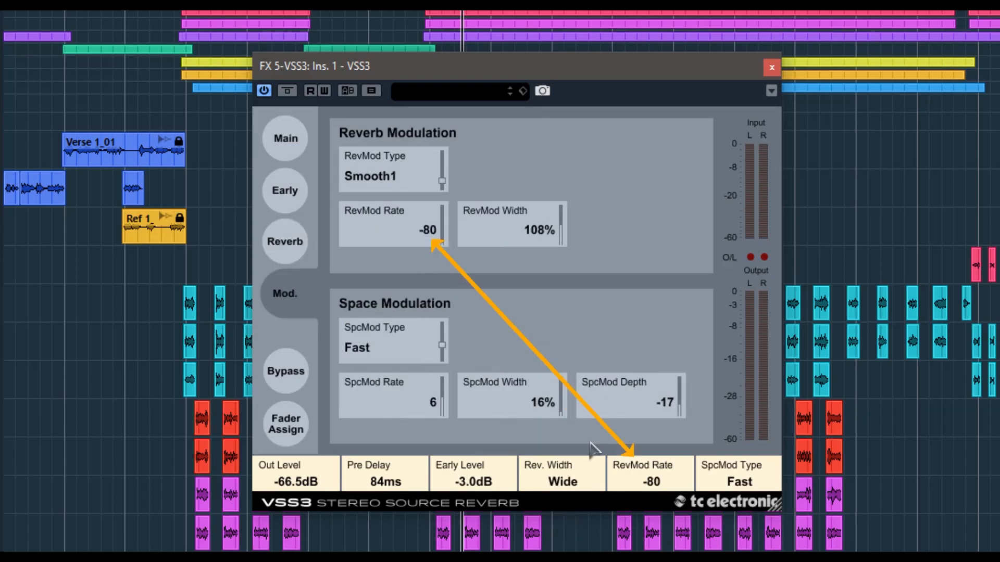
mouse_move(599, 452)
left_mouse_down()
mouse_move(659, 452)
mouse_move(669, 471)
left_mouse_up()
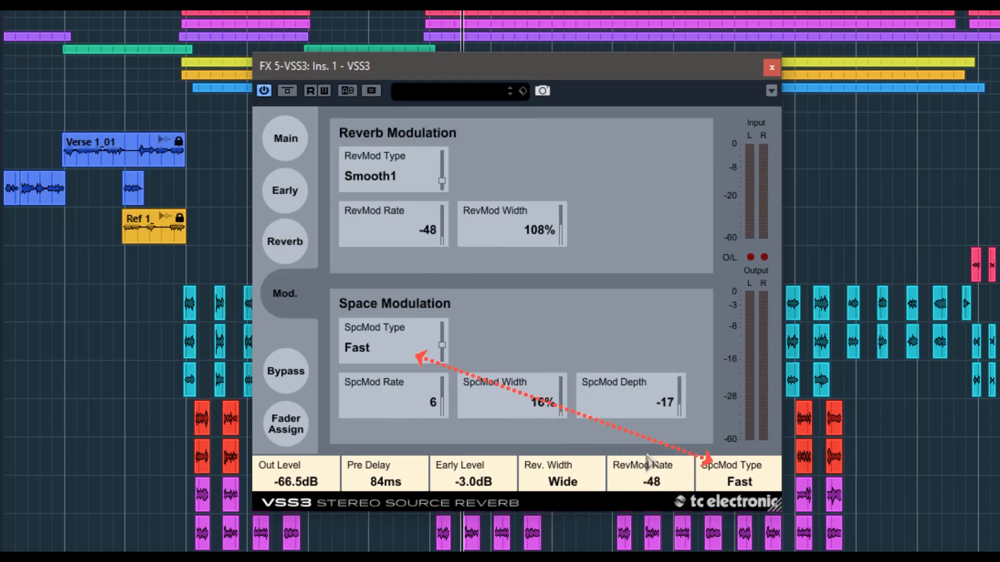
left_click_drag(739, 478, 747, 504)
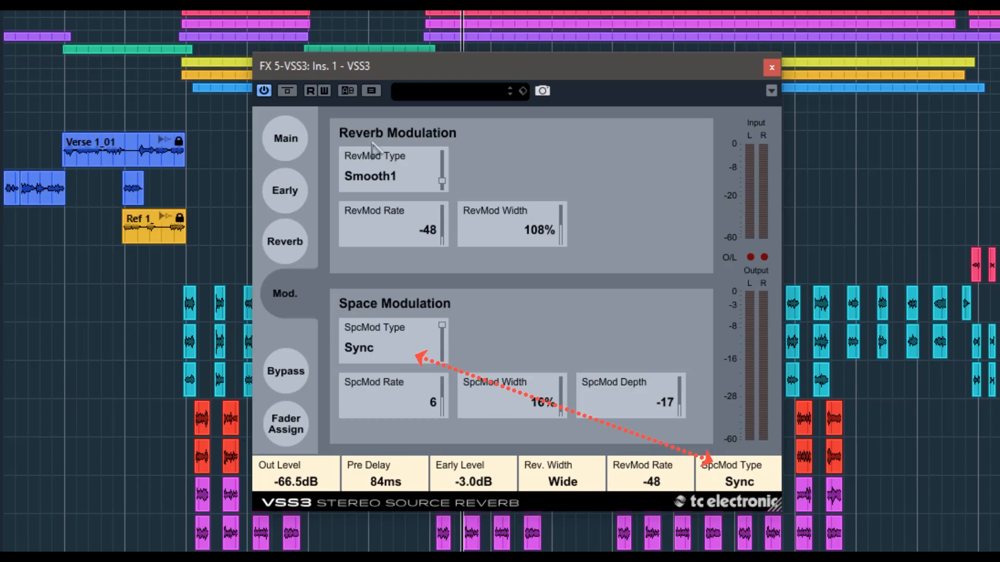
Step: Go back through the Reverb and Early pages to the plug-in's Main page
left_click(296, 254)
left_click(291, 198)
left_click(297, 130)
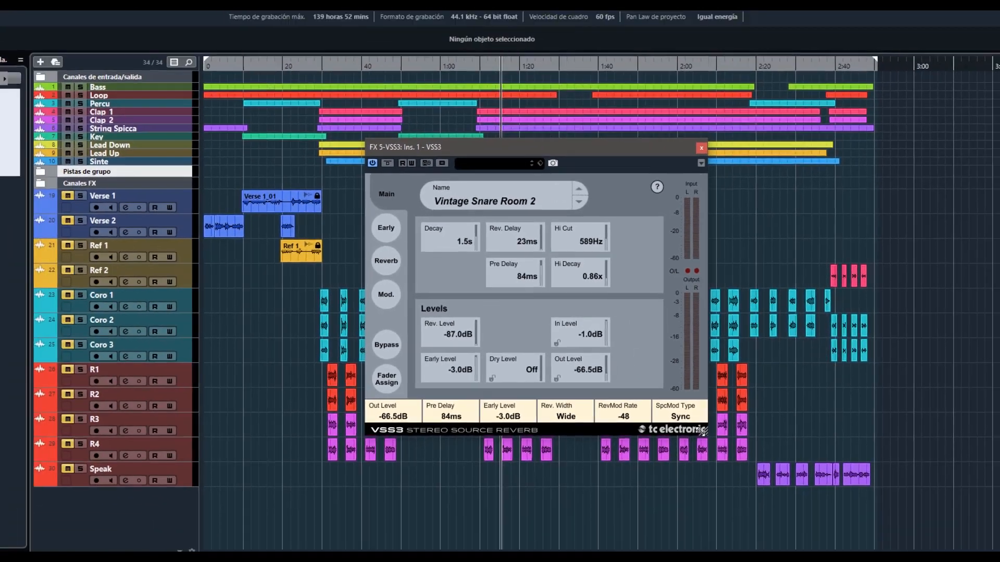
Step: Demonstrate enlarging and shrinking the plug-in window, and reposition it over the middle of the arrangement
left_click_drag(770, 505, 833, 498)
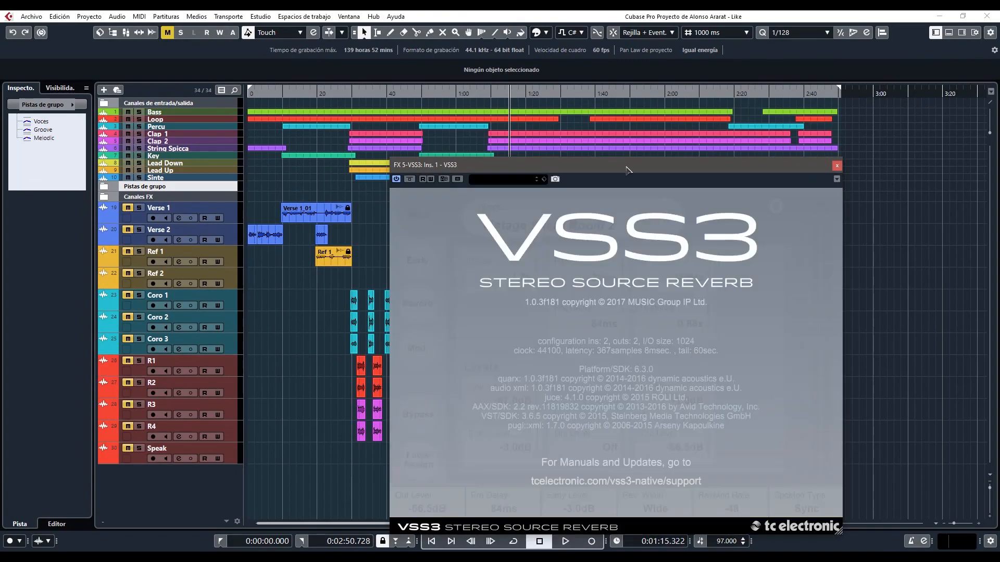
left_click_drag(626, 167, 543, 93)
left_click_drag(754, 457, 799, 464)
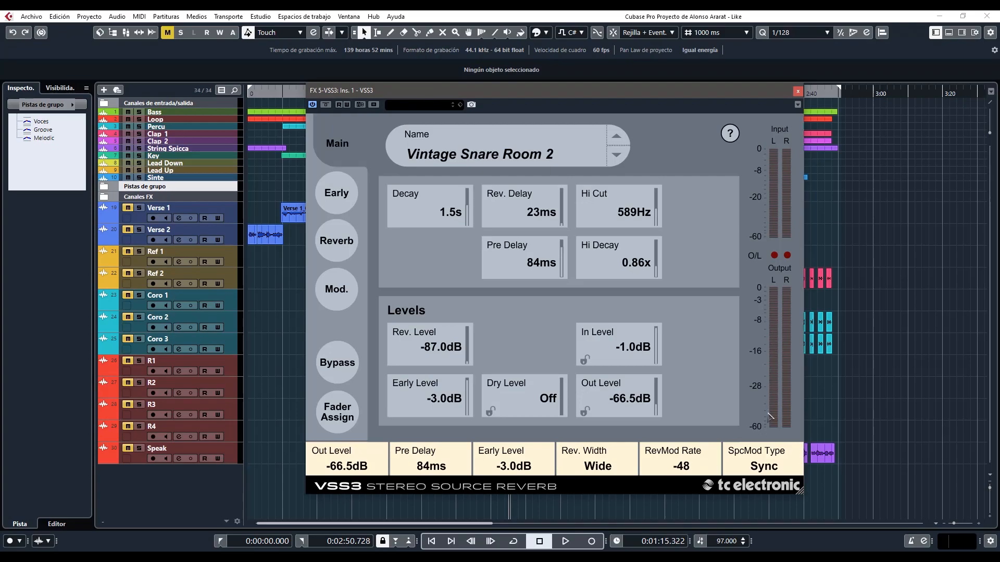
left_click_drag(800, 492, 647, 373)
left_click_drag(509, 92, 601, 157)
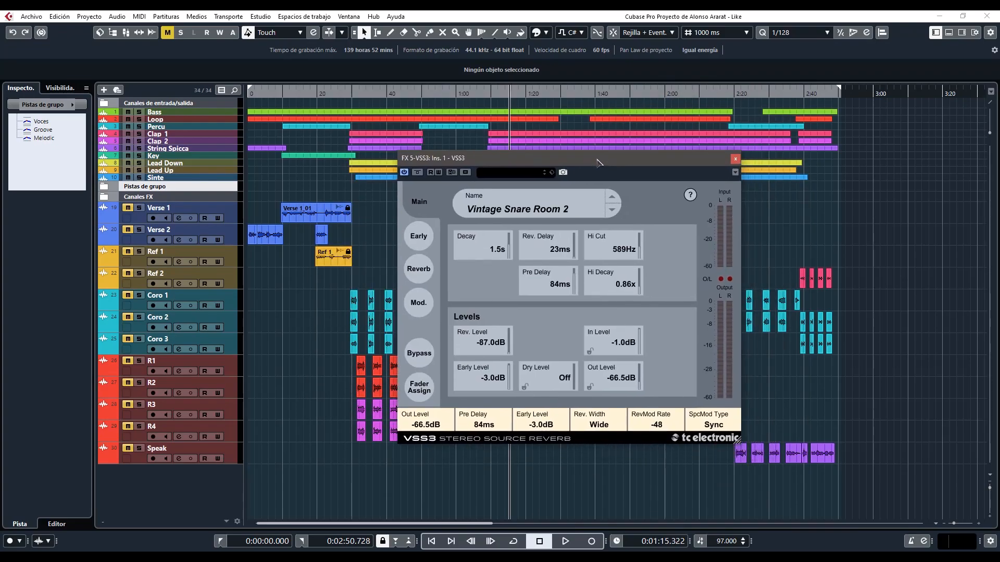
Step: Play the song from about 28 seconds, then bypass the VSS3 effect and replay the passage for comparison
left_click(347, 91)
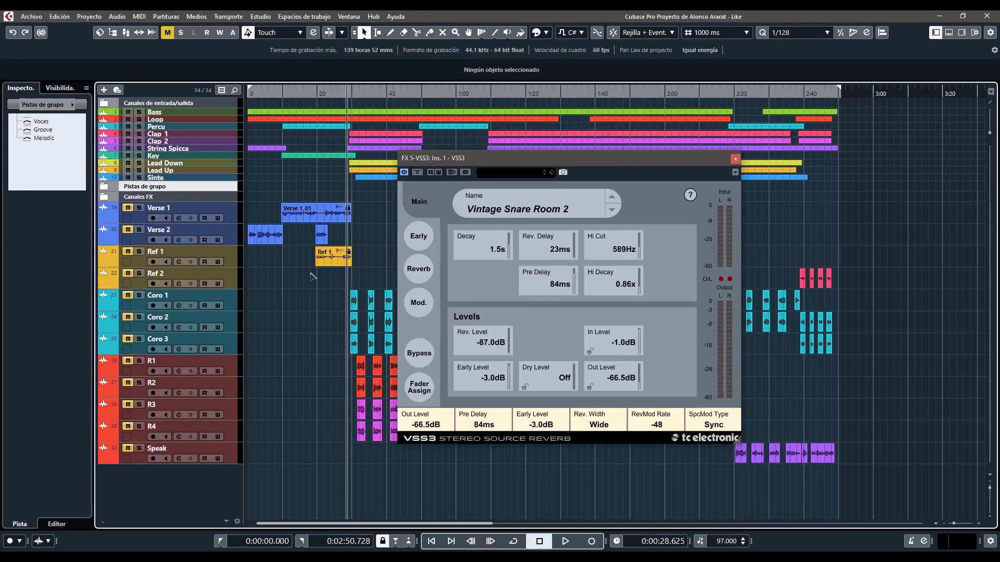
key("space")
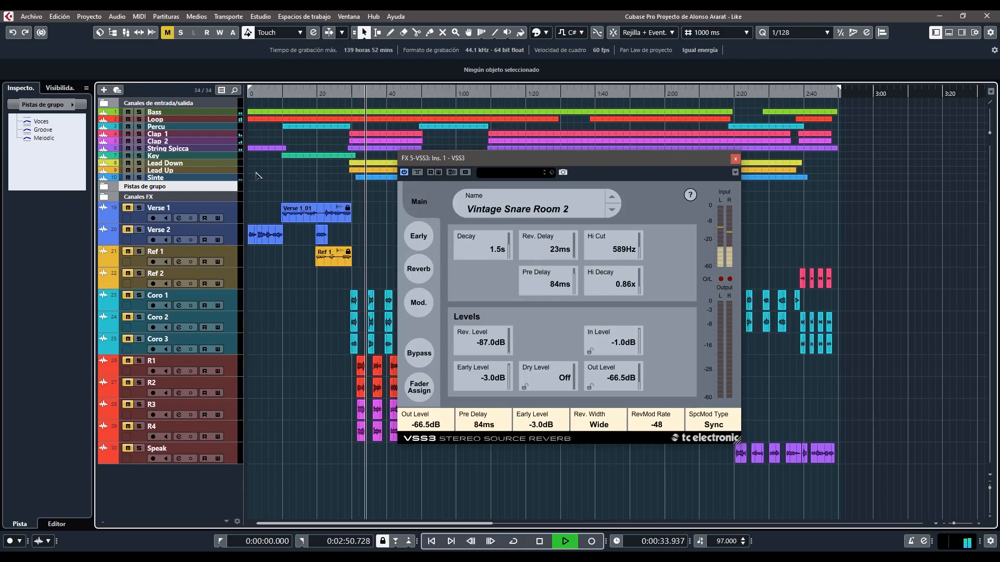
key("space")
left_click(415, 172)
key("space")
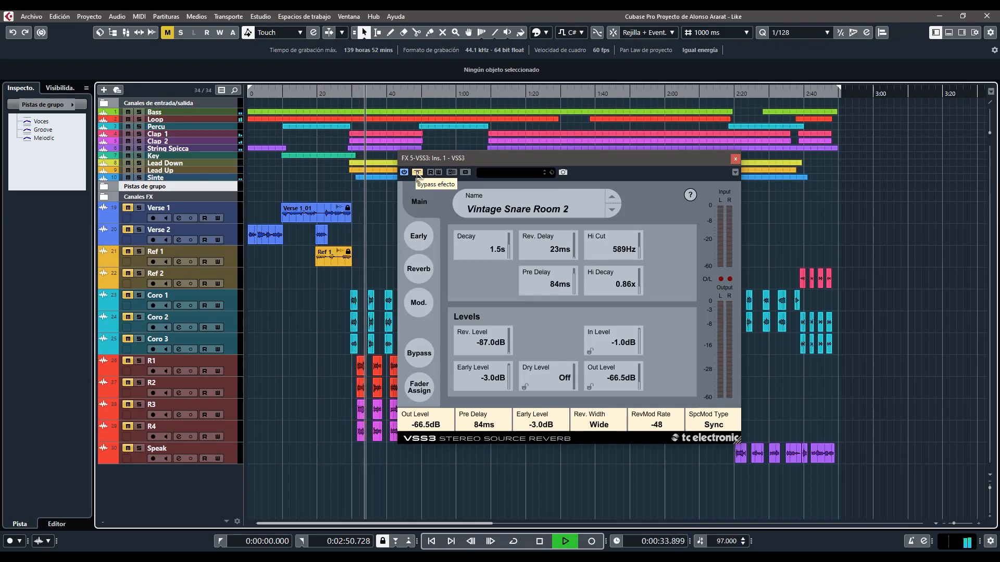
key("space")
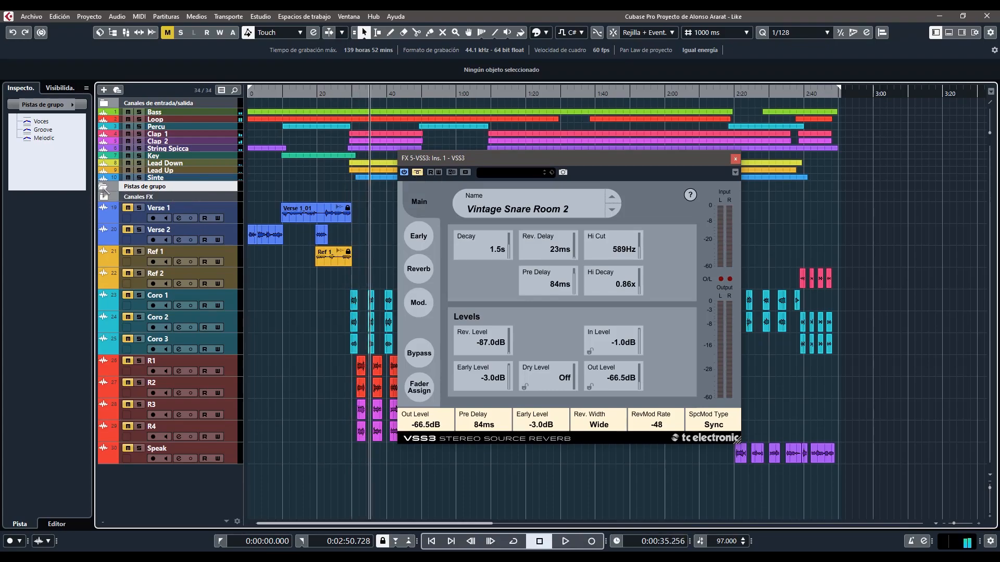
Step: Expand the Pistas de grupo folder and solo the Melodic group track
left_click(104, 187)
left_click(237, 250)
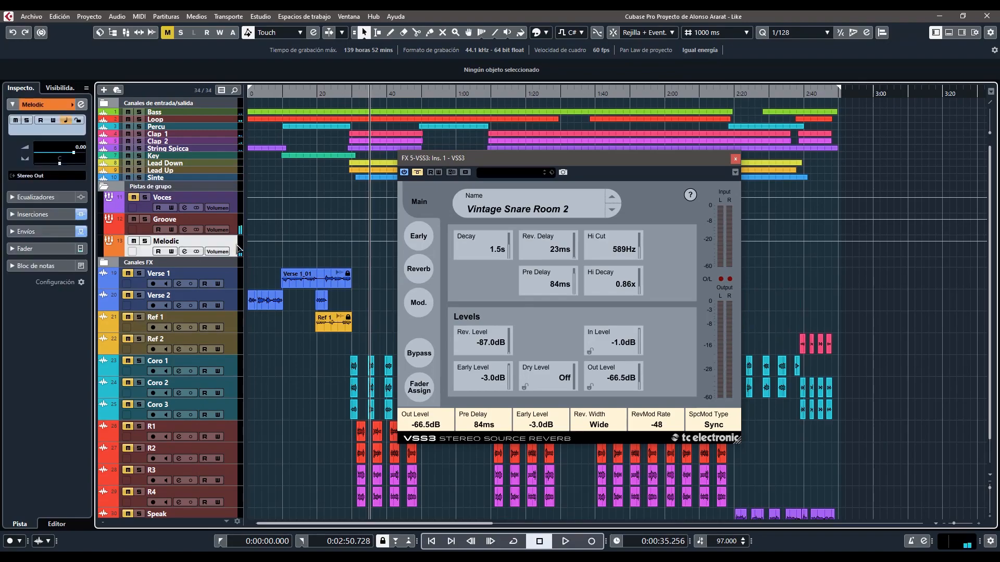
left_click(145, 241)
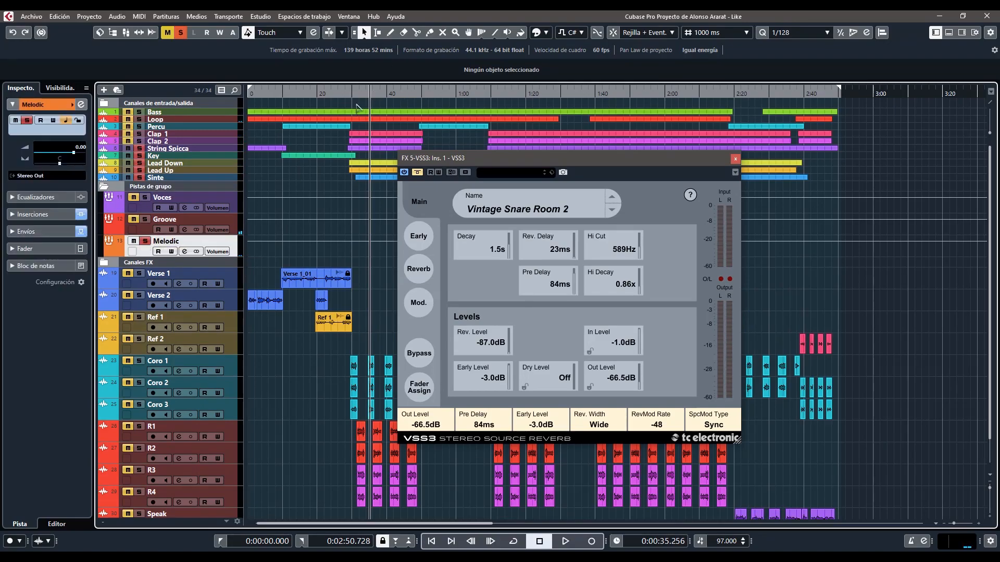
Step: Play the soloed Melodic group, take the VSS3 effect out of bypass during playback, and stop
left_click_drag(350, 95, 432, 179)
left_click(419, 175)
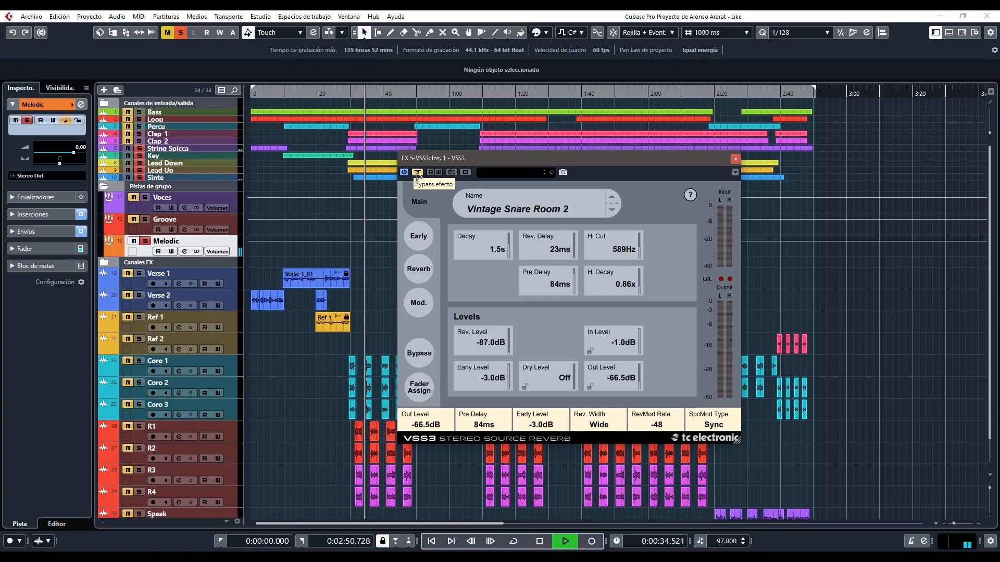
key("space")
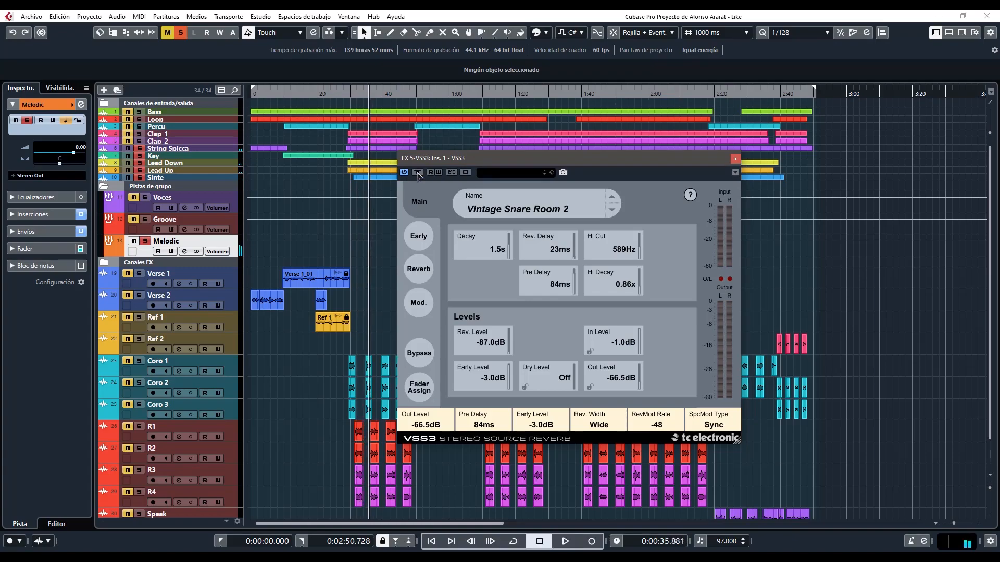
Step: Play the soloed Melodic group from about 29 seconds and load the Reception Area factory preset in the VSS3
left_click(349, 94)
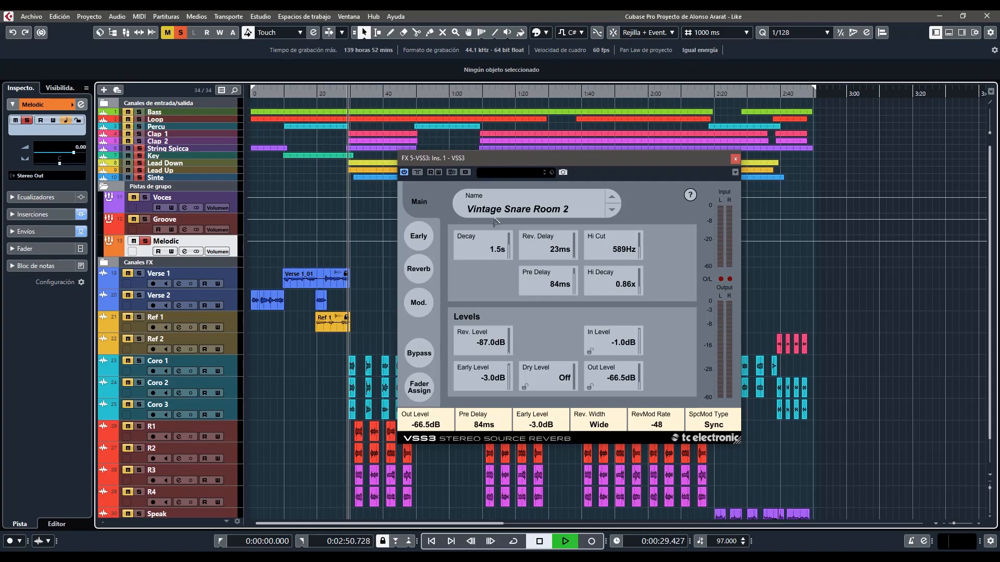
key("space")
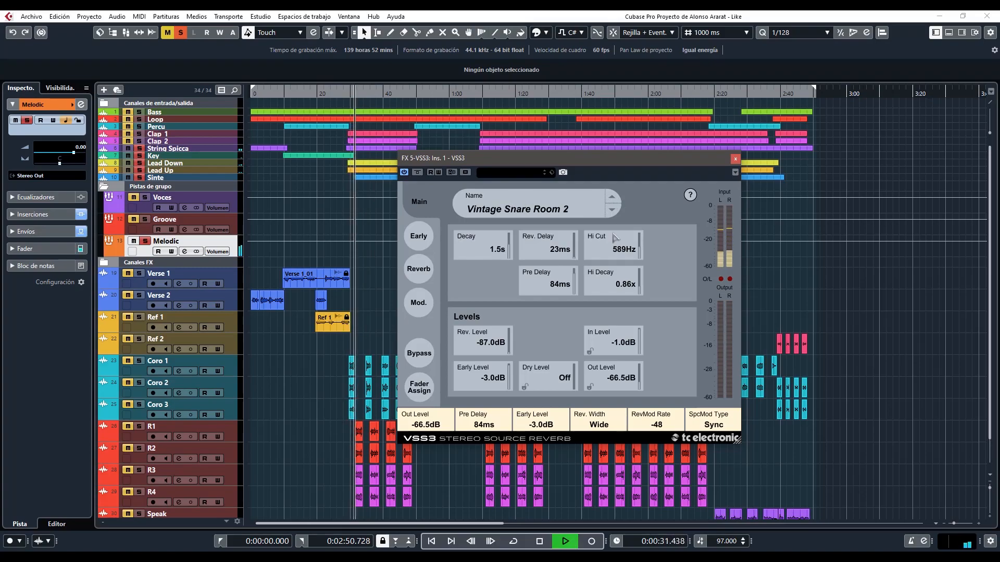
left_click(515, 200)
mouse_move(504, 422)
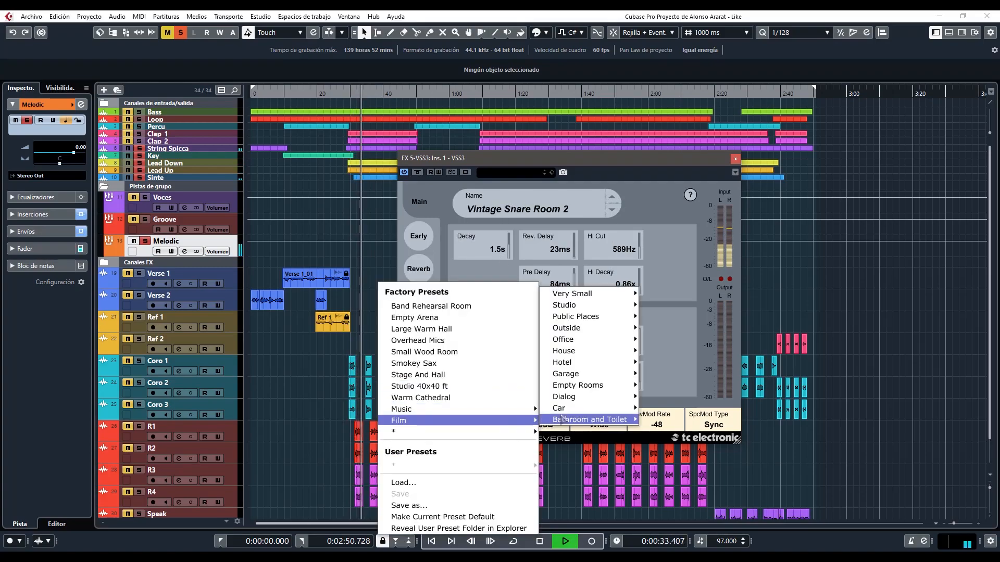
left_click(615, 252)
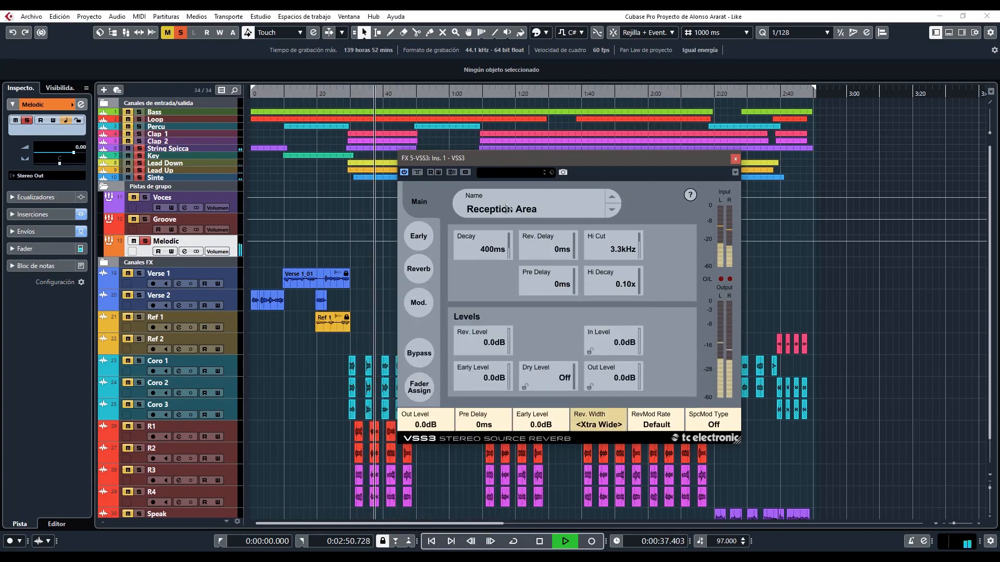
Step: Audition the Large Warm Hall preset and the Smokey Sax preset during playback
right_click(532, 286)
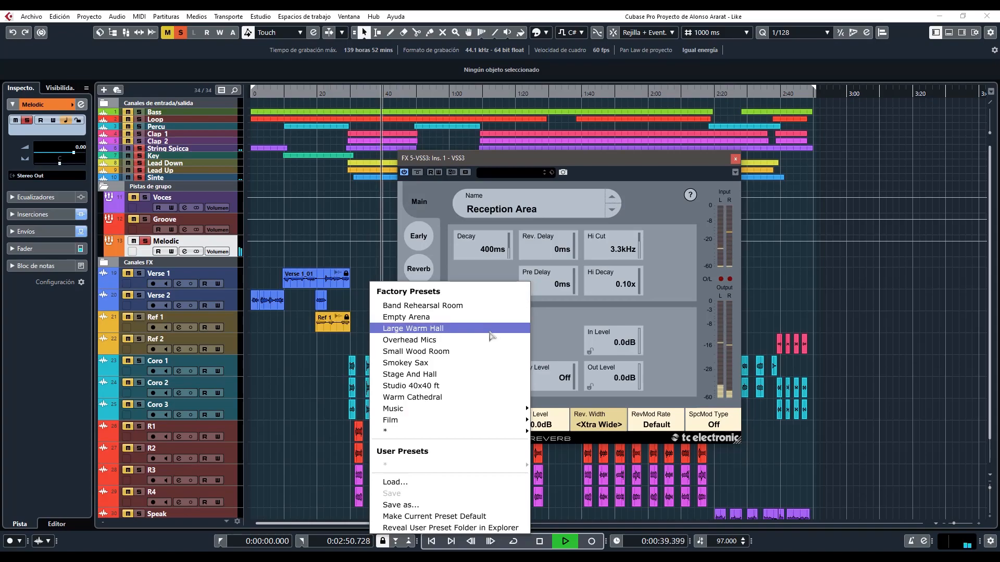
left_click(508, 329)
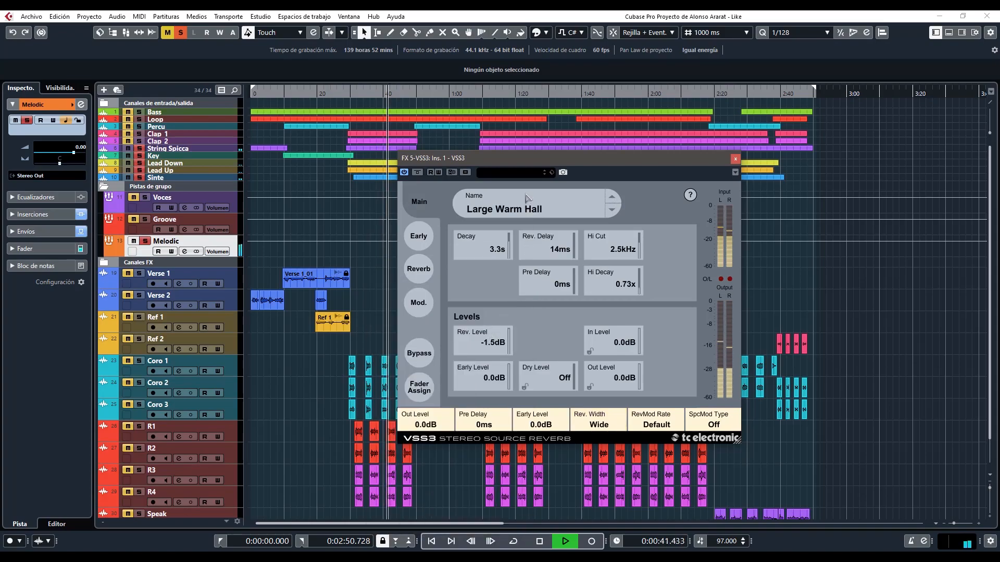
right_click(525, 286)
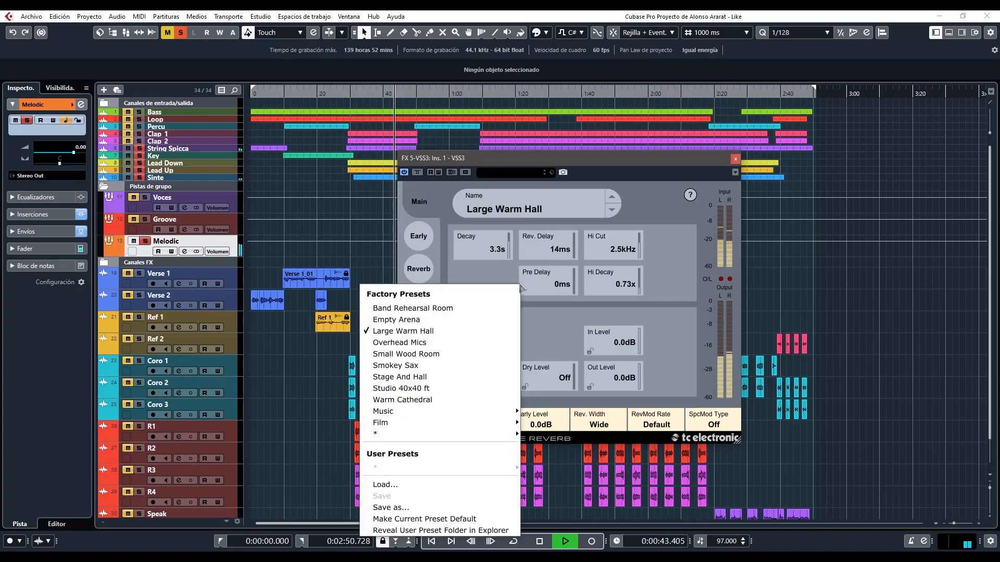
left_click(468, 365)
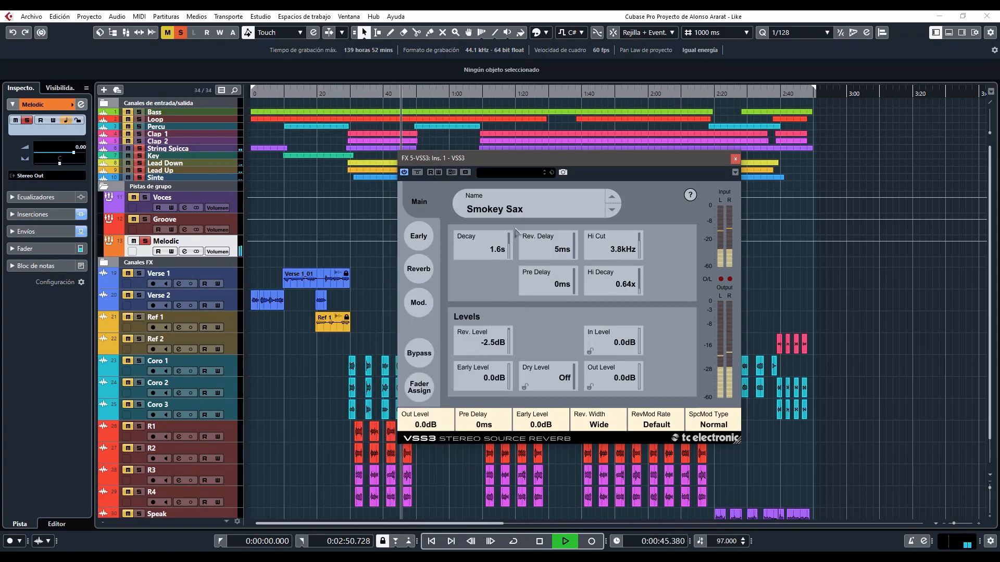
Step: Load the Stairway Plate preset from the Music presets' Plate category, listen to it, and restart playback from about 29 seconds
left_click(495, 199)
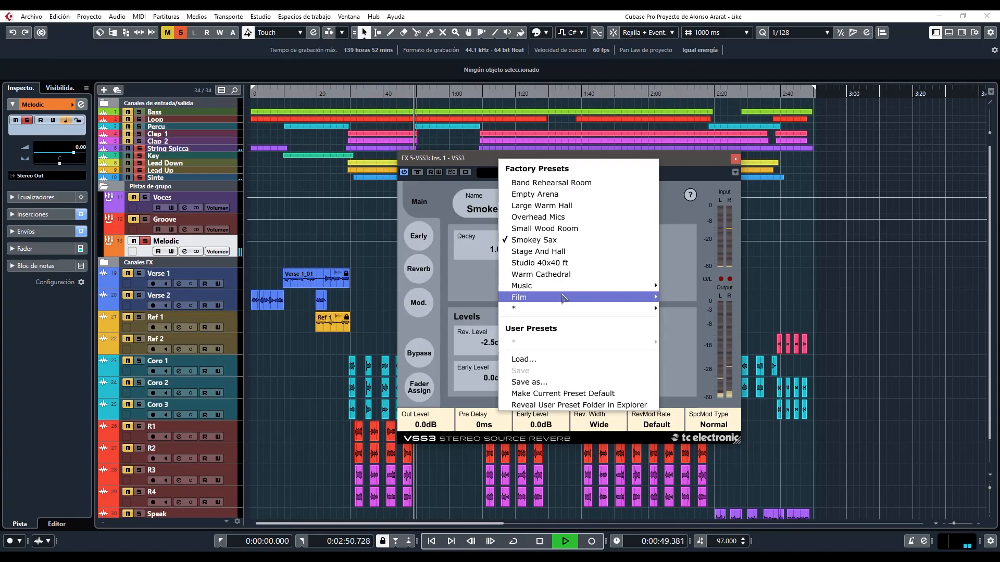
mouse_move(563, 298)
mouse_move(646, 290)
mouse_move(682, 309)
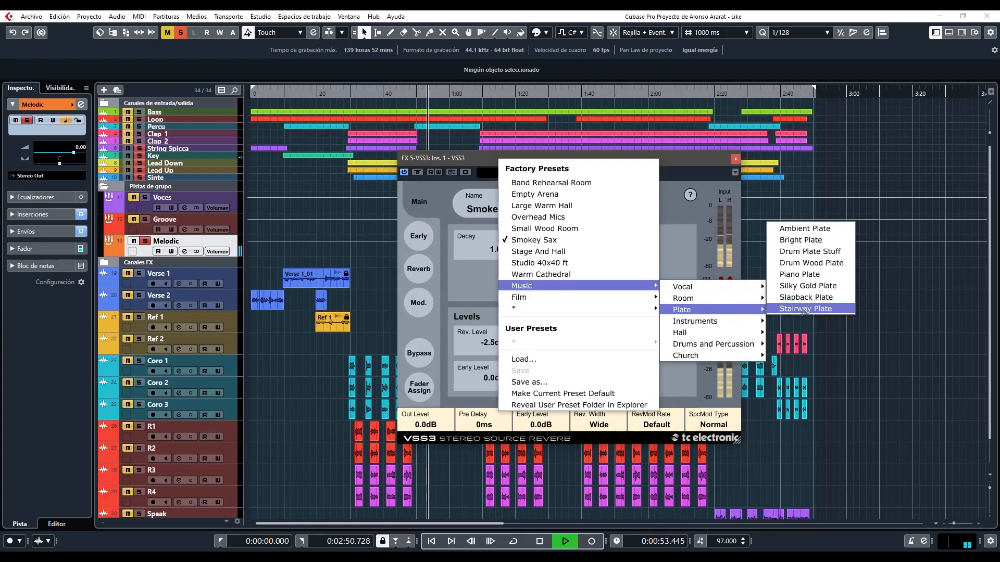
left_click(802, 312)
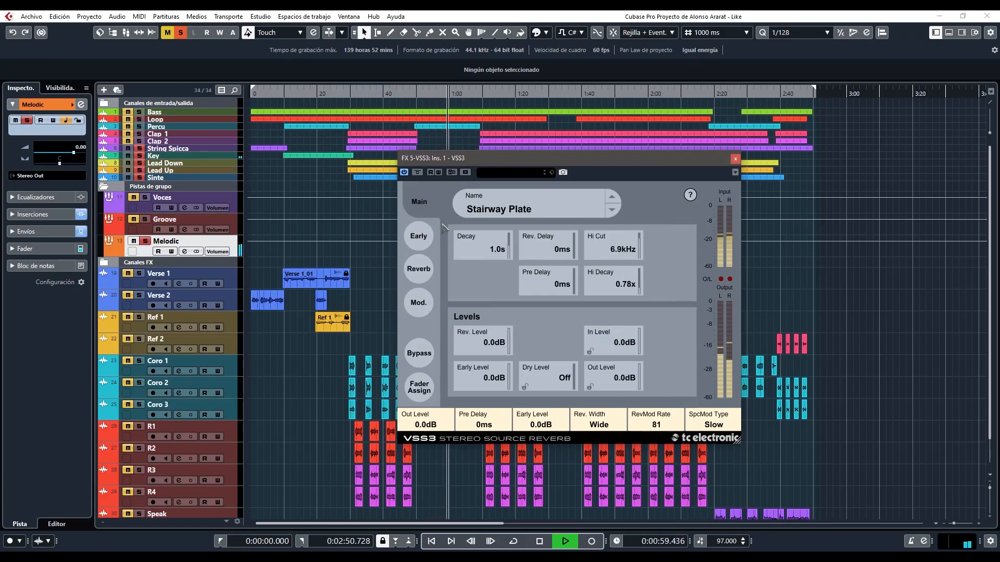
key("space")
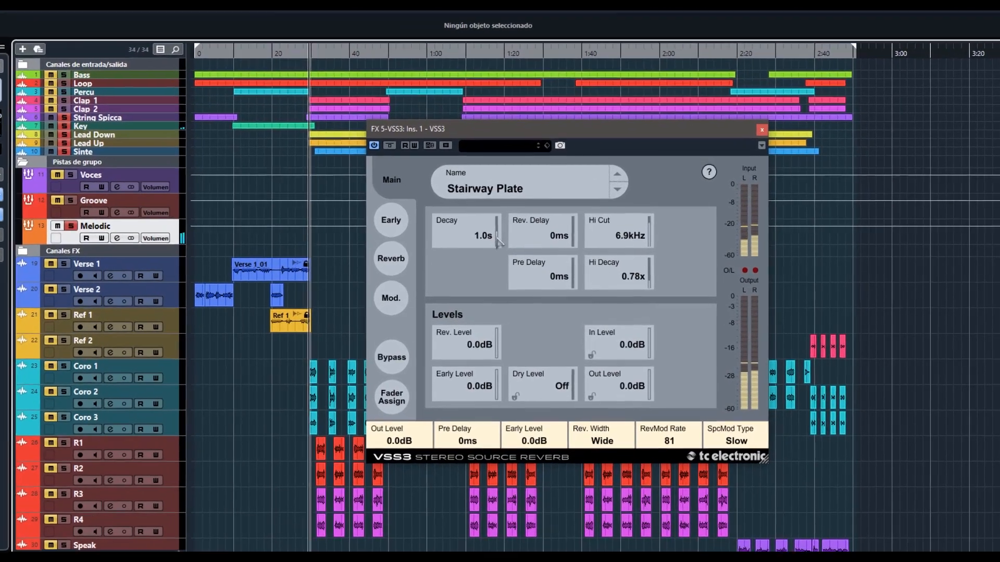
Step: Set Decay to 403 ms, Rev. Delay to 54 ms, Pre Delay to 34 ms, Hi Cut to 2.2 kHz and Hi Decay to 1.10x
left_click_drag(509, 247, 510, 226)
left_click_drag(472, 177, 461, 216)
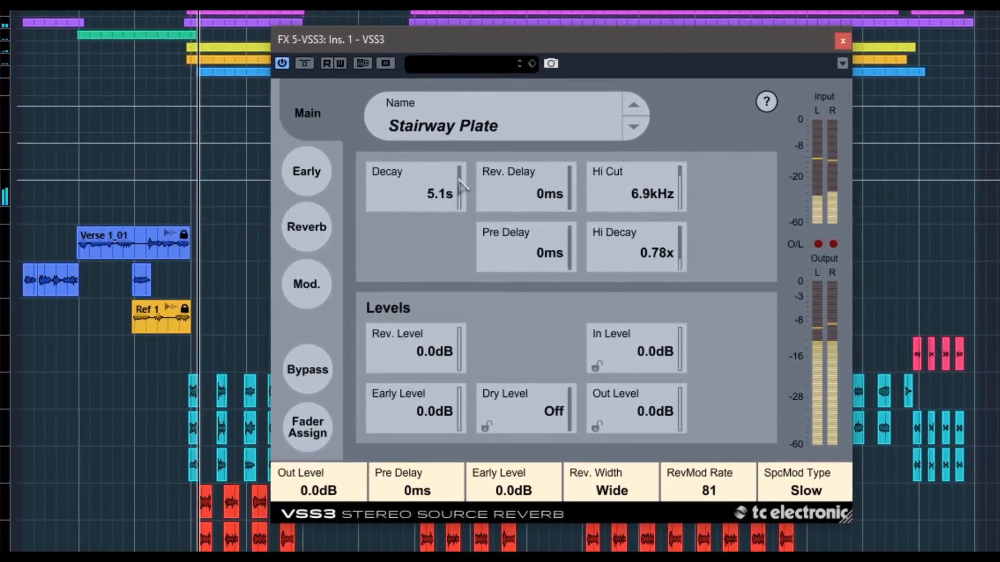
left_click_drag(585, 201, 568, 170)
left_click_drag(681, 193, 693, 235)
left_click_drag(569, 198, 570, 202)
left_click_drag(681, 198, 683, 177)
left_click_drag(566, 261, 685, 233)
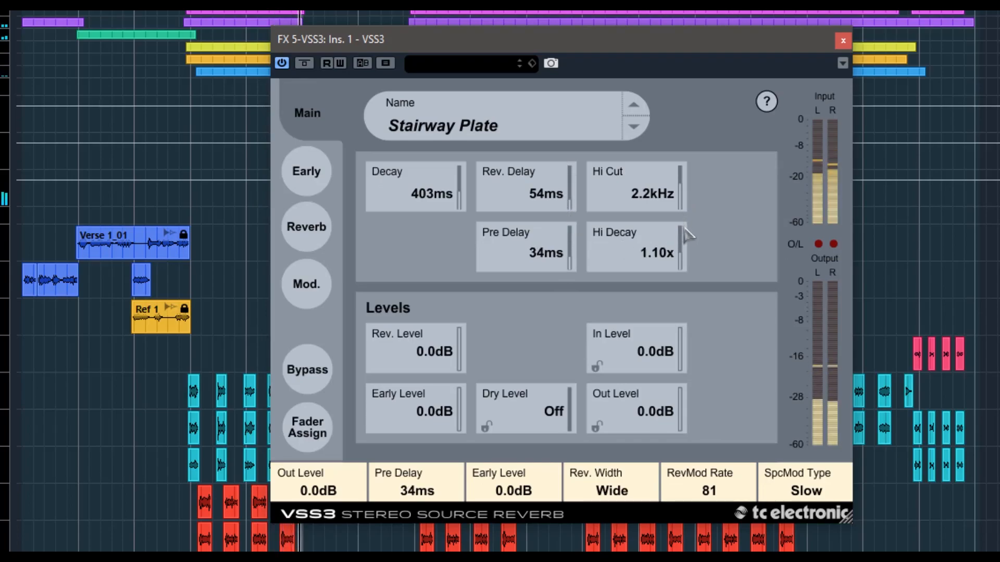
Step: Set the early reflections to the Spread type with an Early Color of 16
left_click(346, 166)
left_click_drag(479, 159, 485, 118)
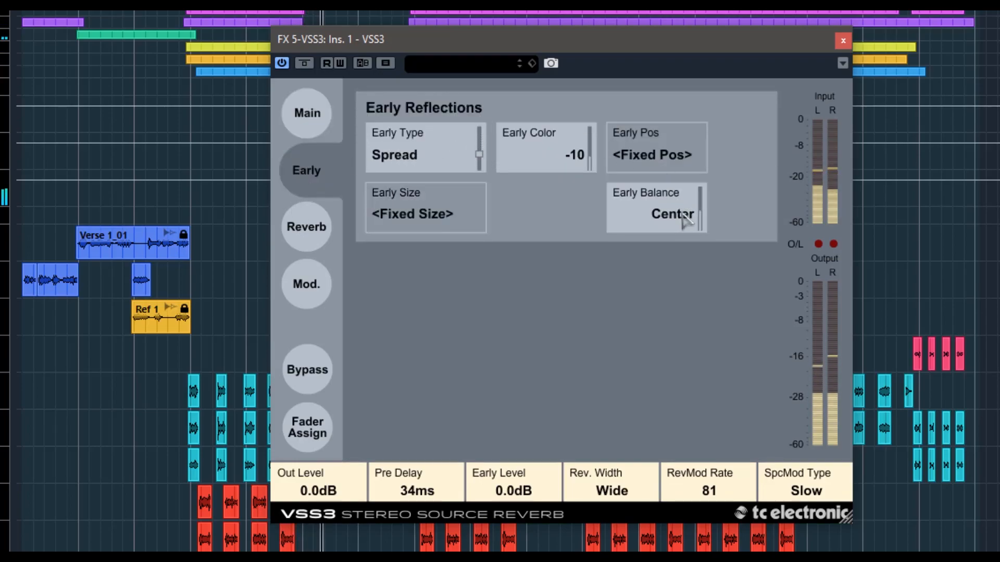
left_click_drag(588, 156, 589, 125)
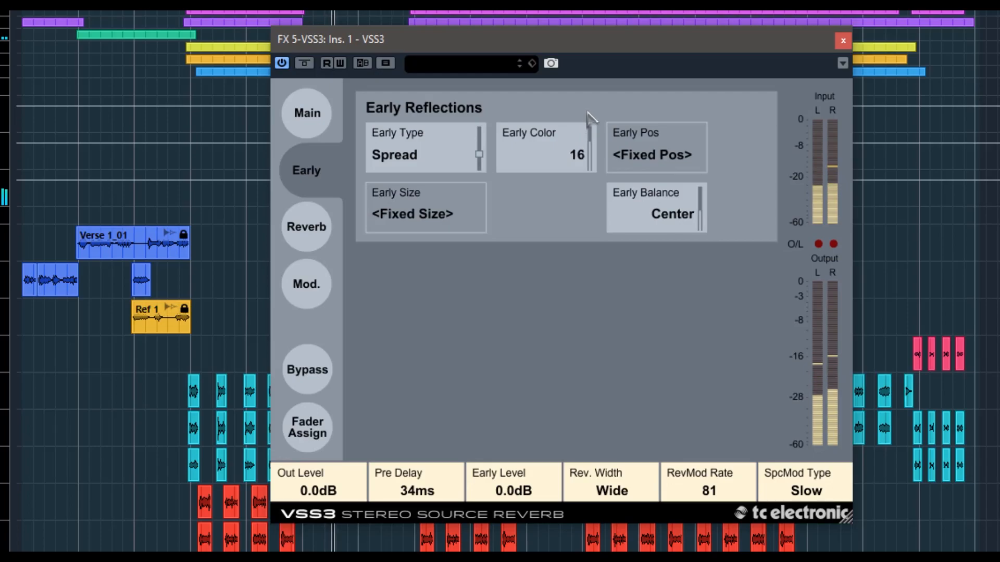
Step: Set the reverb to Smooth, Lo Cut 155 Hz, Hi Cut 9.1 kHz, Lo Damp -9.0 dB, Hi Soften 33 and Diffuse -1
left_click(306, 226)
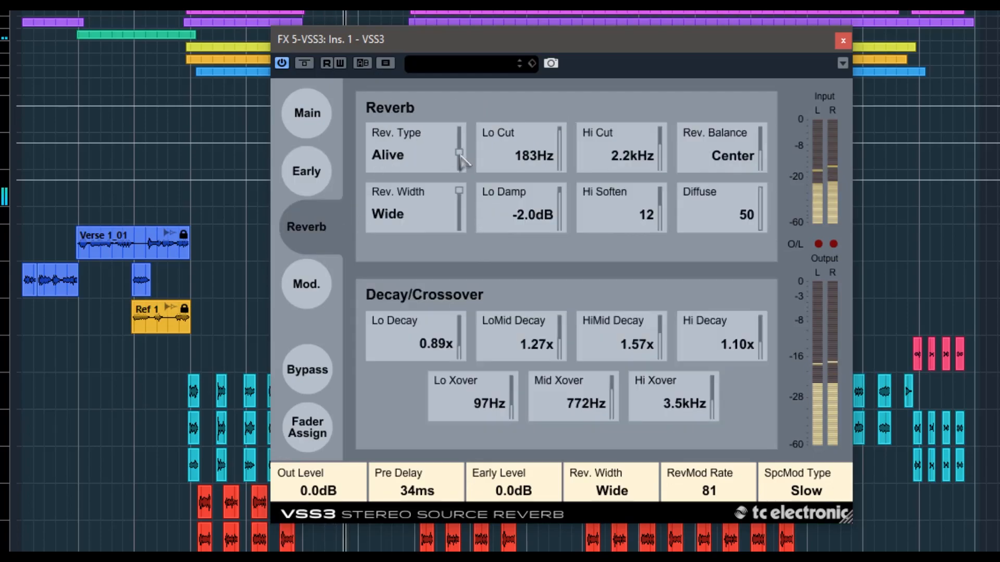
mouse_move(463, 179)
left_mouse_down()
mouse_move(471, 242)
mouse_move(466, 189)
left_mouse_up()
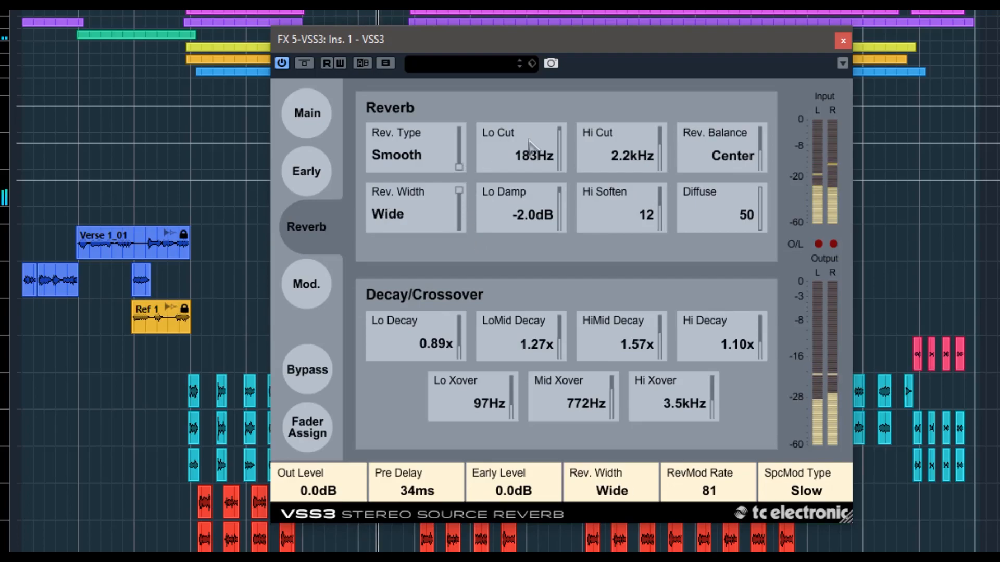
left_click_drag(560, 140, 561, 151)
left_click_drag(659, 150, 662, 124)
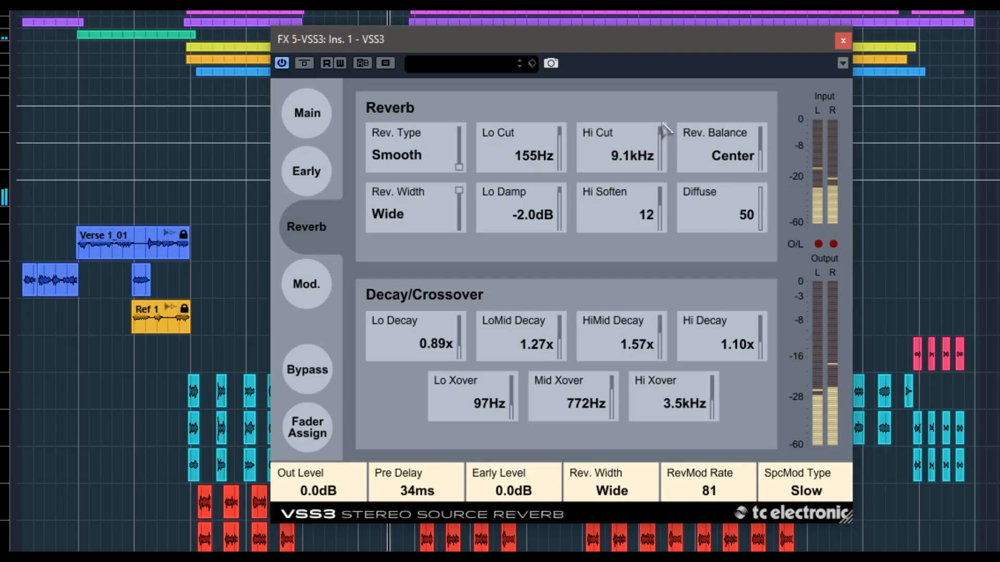
left_click_drag(561, 210, 568, 261)
left_click_drag(662, 219, 667, 196)
left_click_drag(775, 193, 768, 276)
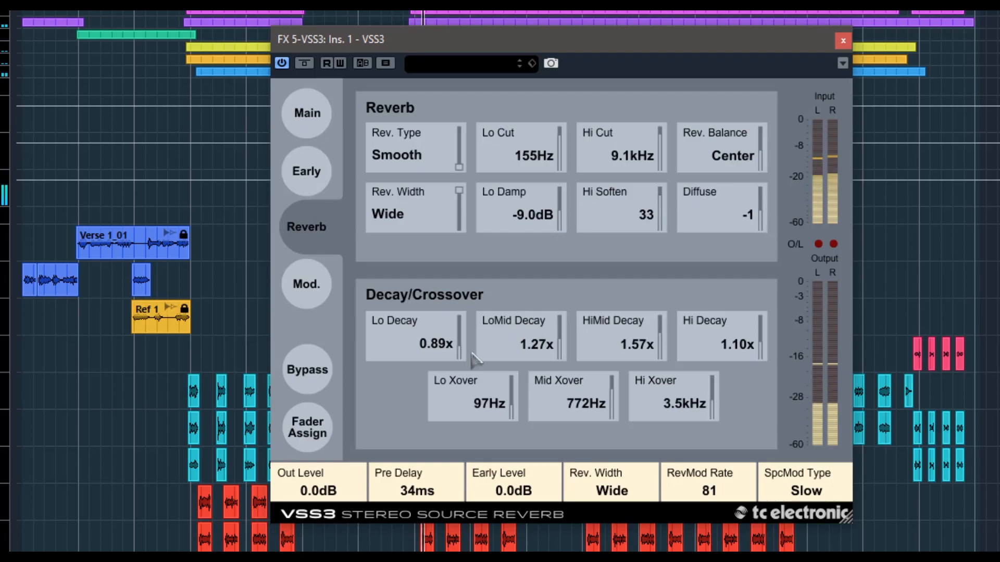
Step: Set the reverb crossovers to 194 Hz for Lo, 1.1 kHz for Mid and 5.7 kHz for Hi
left_click_drag(513, 405, 513, 389)
left_click_drag(612, 388, 615, 378)
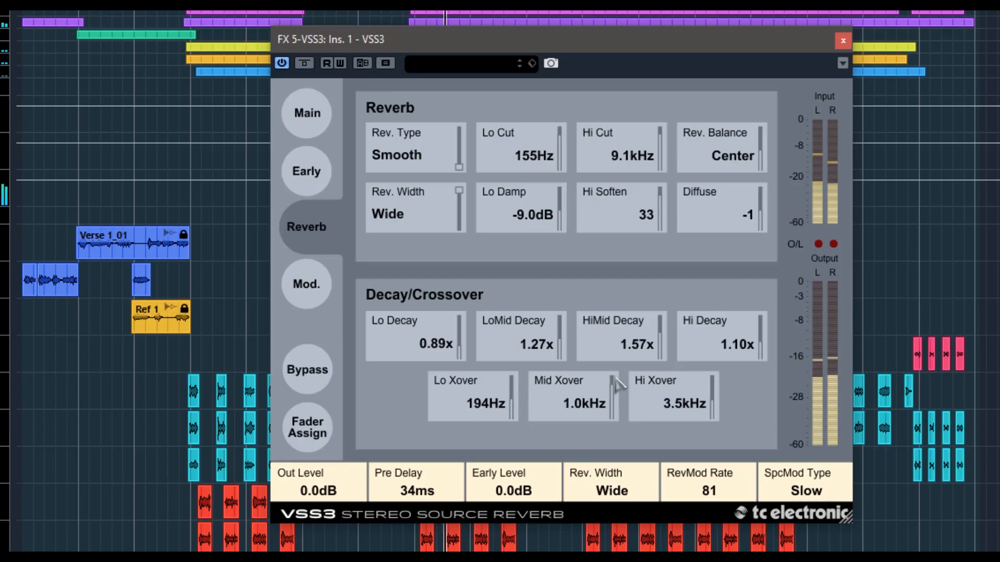
left_click_drag(713, 401, 700, 383)
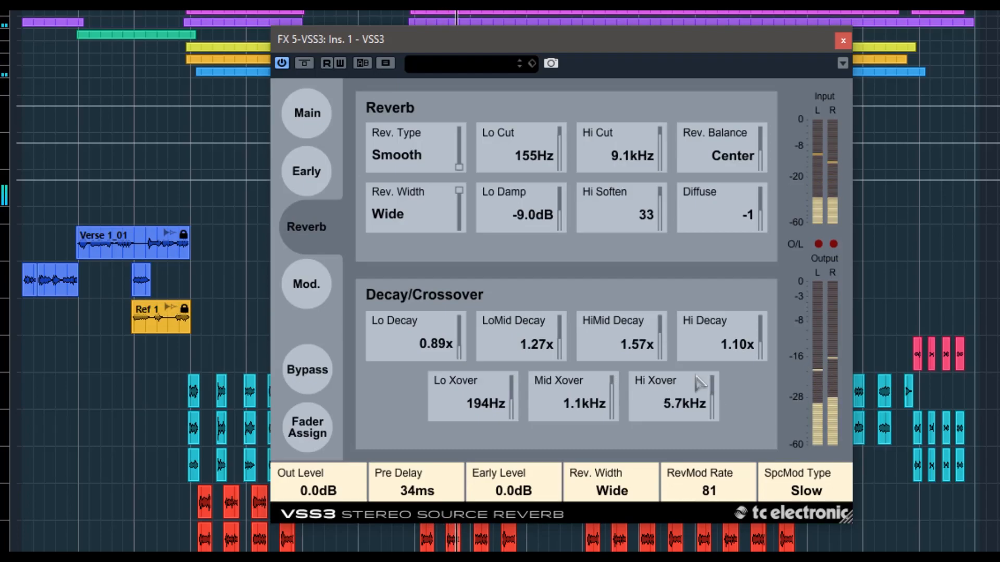
Step: Lower Hi Decay to 0.83x, reduce HiMid Decay, and raise LoMid Decay and Lo Decay
left_click_drag(758, 332, 758, 346)
left_click_drag(657, 342, 659, 365)
left_click_drag(560, 341, 565, 327)
left_click_drag(464, 334, 462, 327)
Step: Set the reverb modulation to the Perc type with a rate of 31 and a width of 115%
left_click(299, 281)
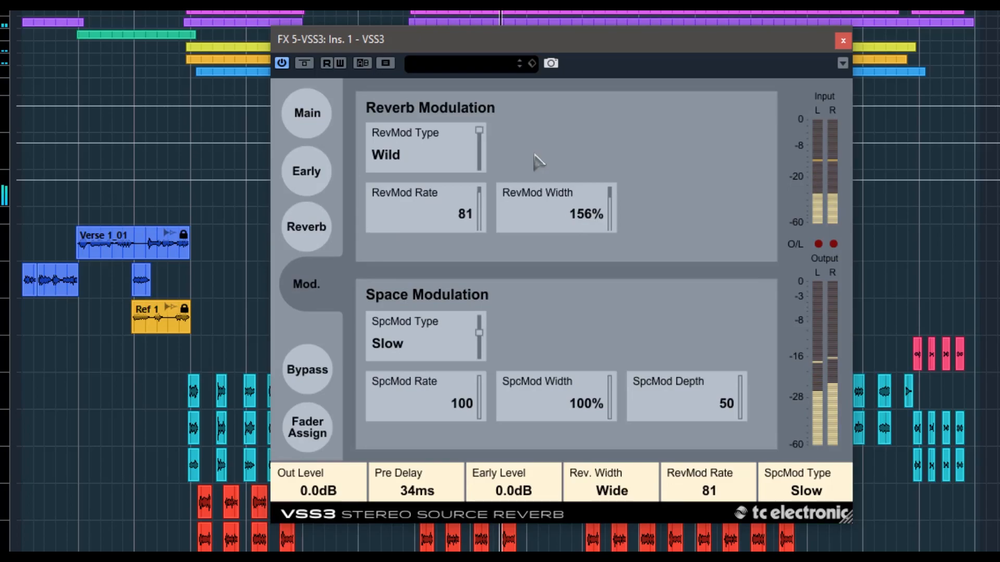
left_click_drag(478, 134, 486, 240)
left_click_drag(594, 227, 608, 235)
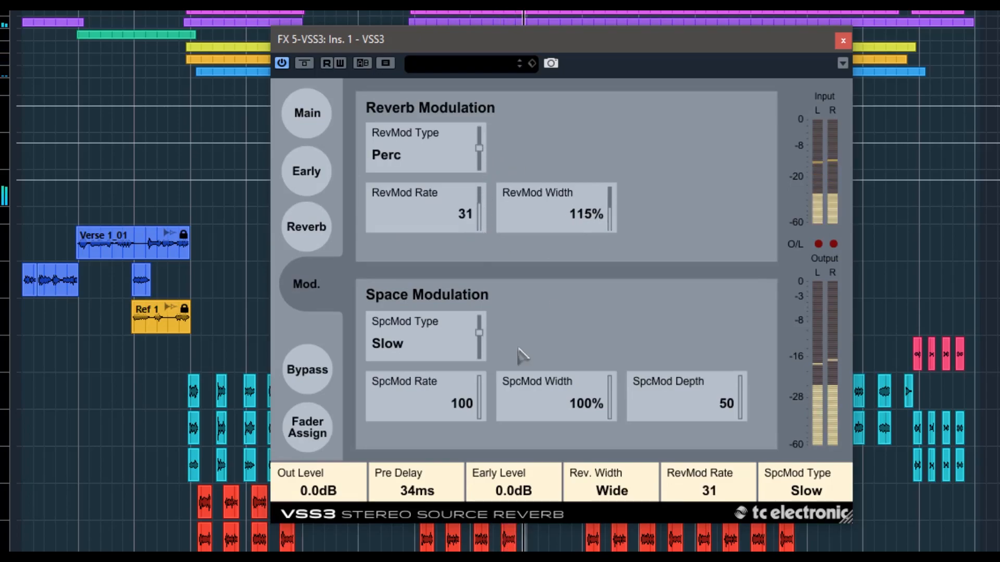
Step: Set the space modulation to the Normal type with rate 52, width 46% and depth -11
left_click_drag(483, 333, 479, 402)
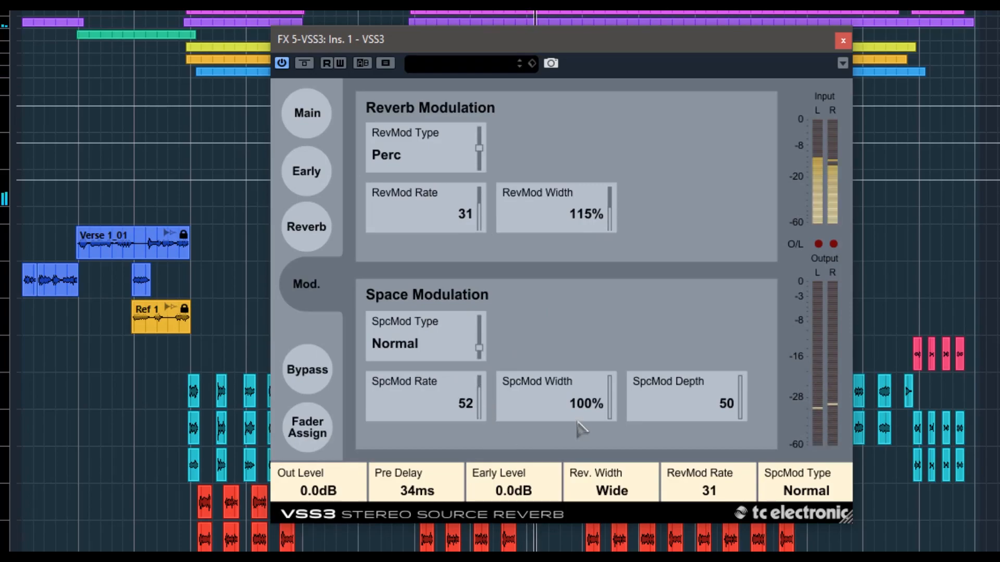
left_click_drag(613, 401, 629, 453)
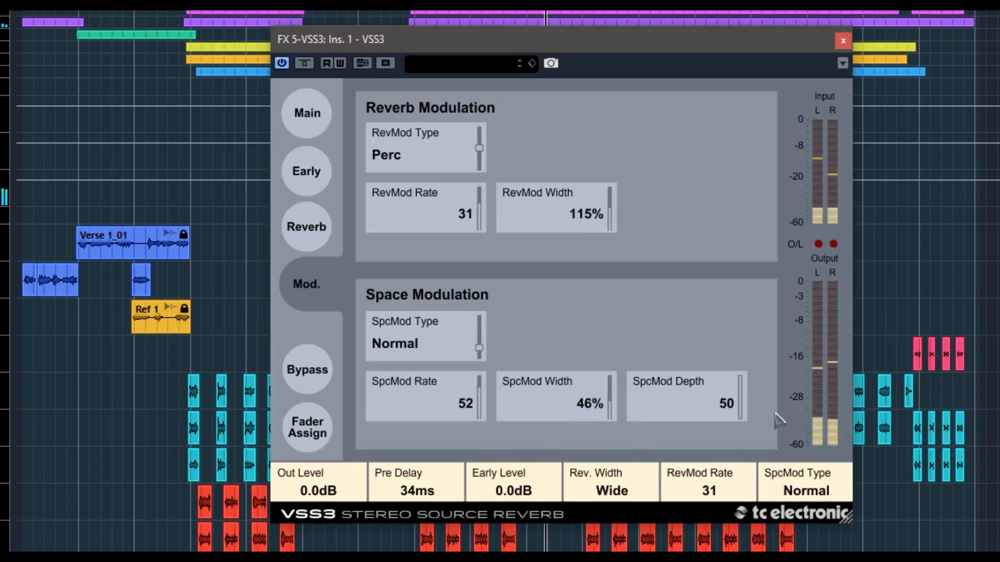
left_click_drag(744, 396, 753, 472)
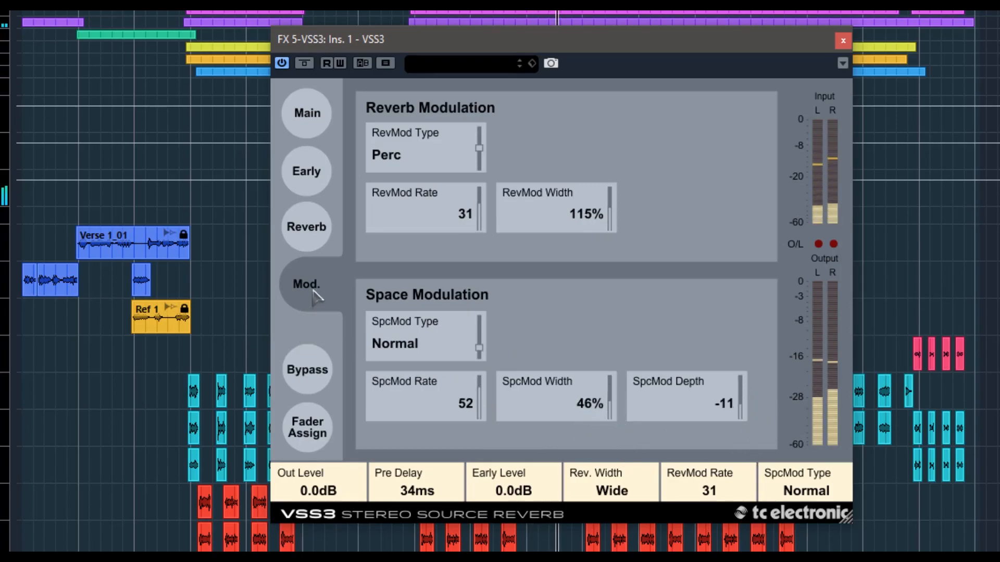
Step: Replay the passage from about 29 seconds, show the Main parameters, and compare the sound with the VSS3 bypassed and active
key("KP_1")
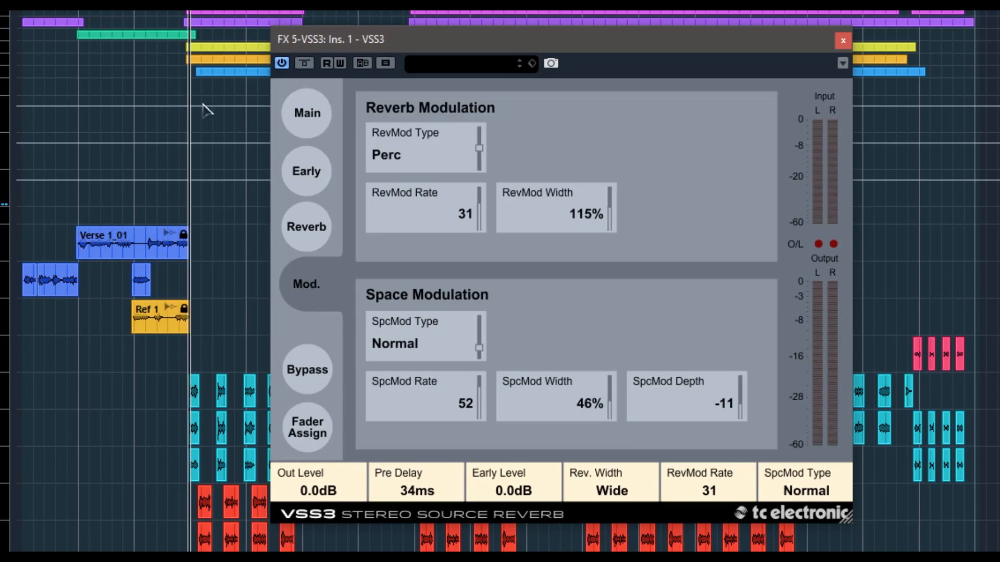
key("space")
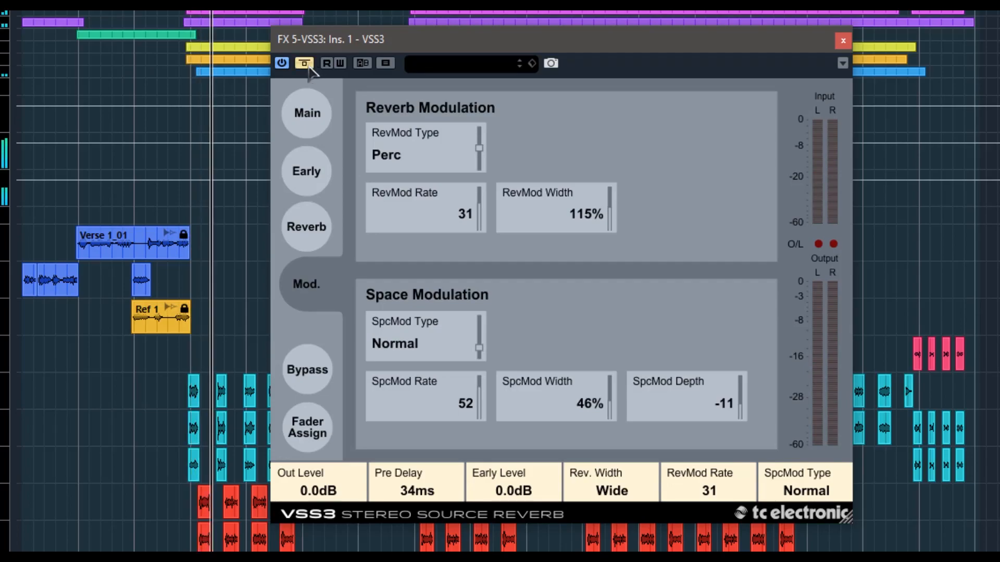
left_click(306, 112)
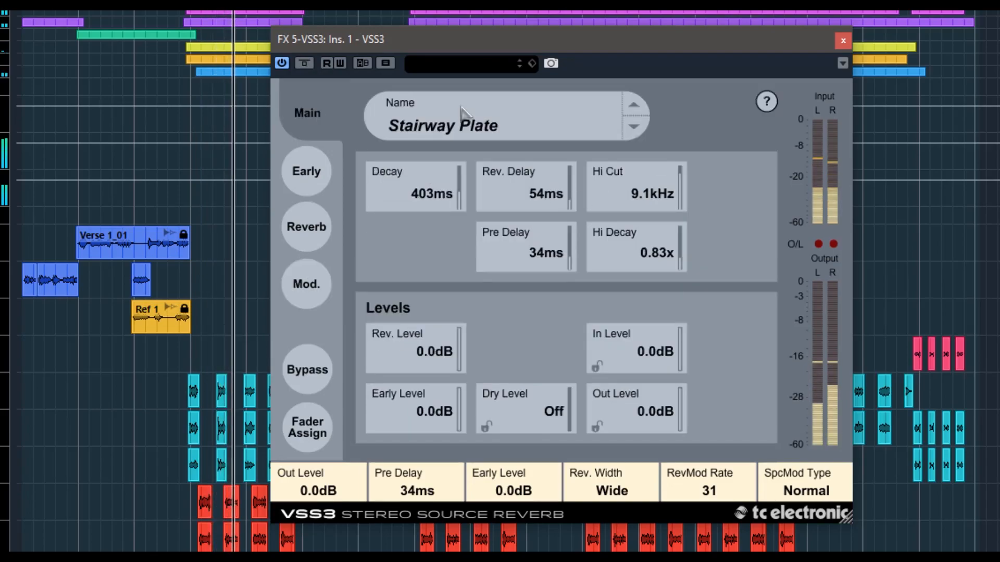
left_click(304, 63)
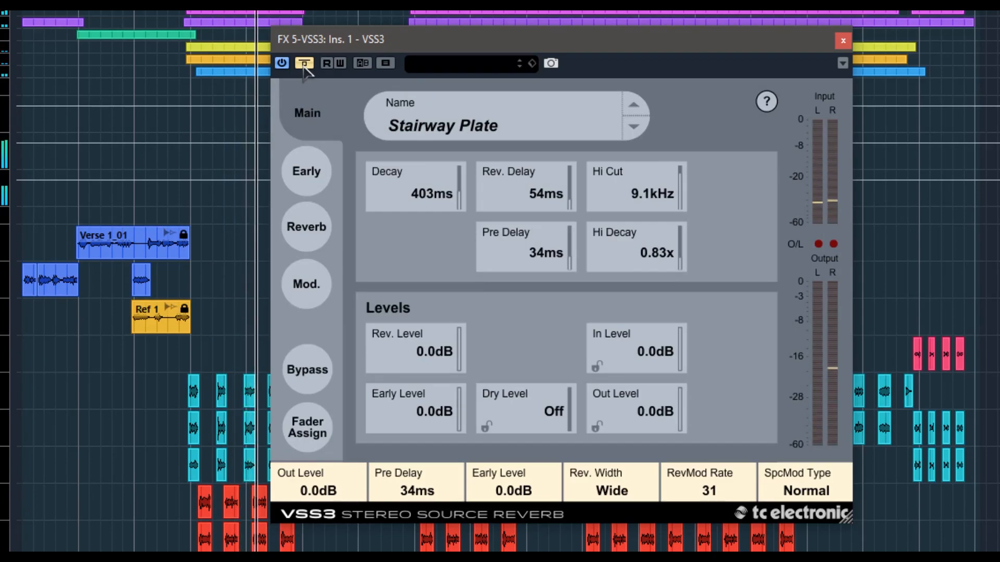
left_click(304, 63)
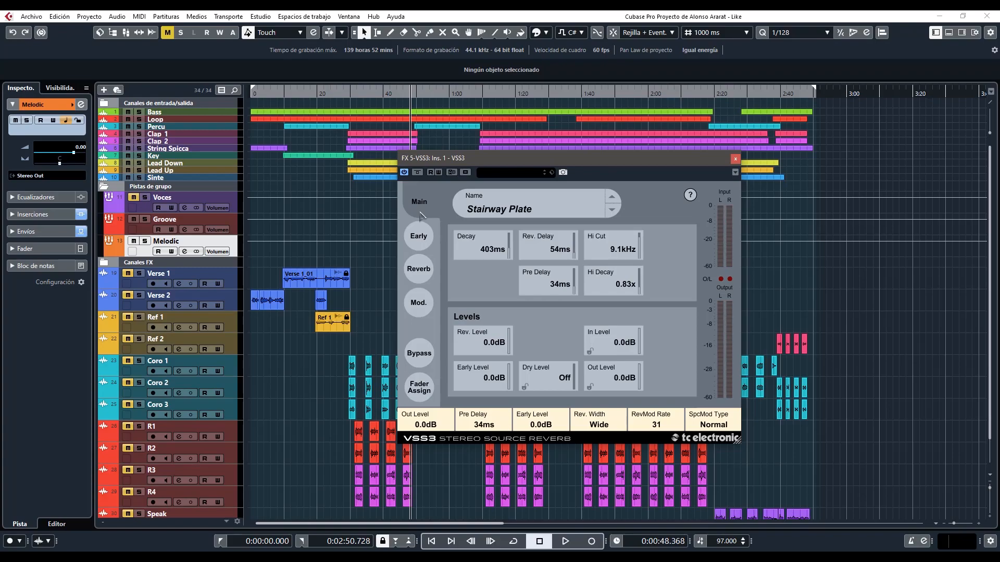
Step: Review the VSS3's Early, Reverb and Mod. parameter pages and return to the Main page
left_click(419, 236)
left_click(419, 268)
left_click(419, 302)
left_click(420, 202)
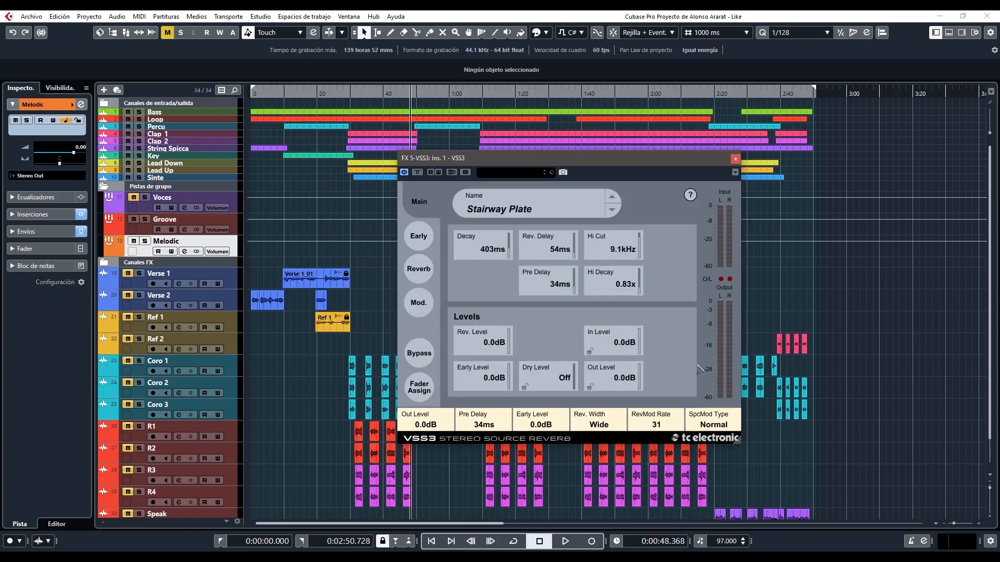